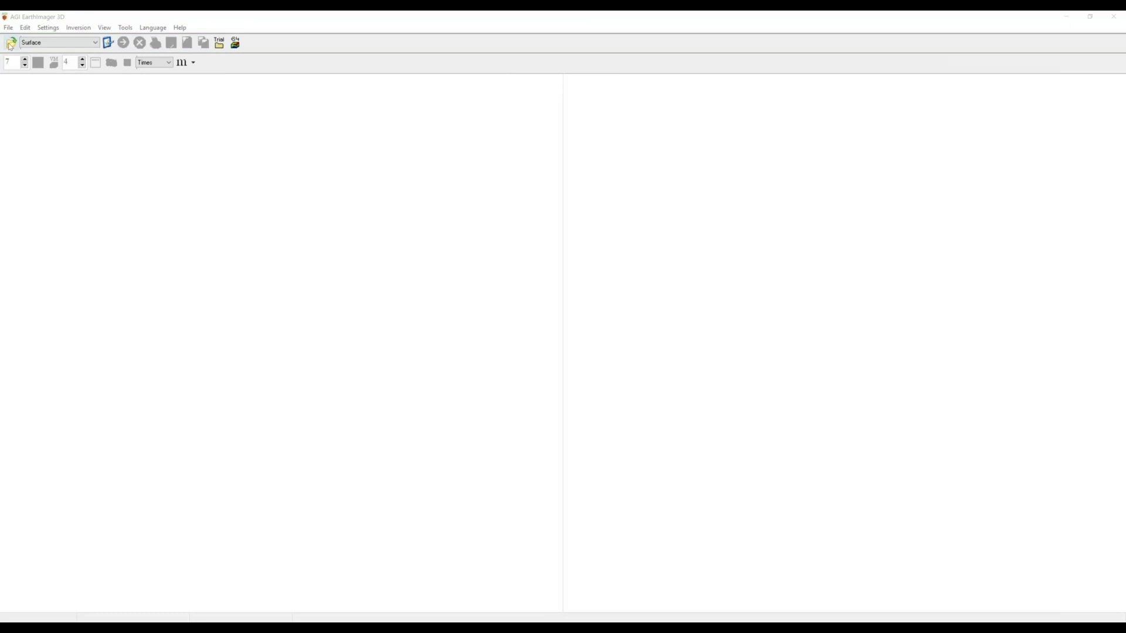
- Load the hill3d.stg demo resistivity data file from the Demo folder
click(11, 44)
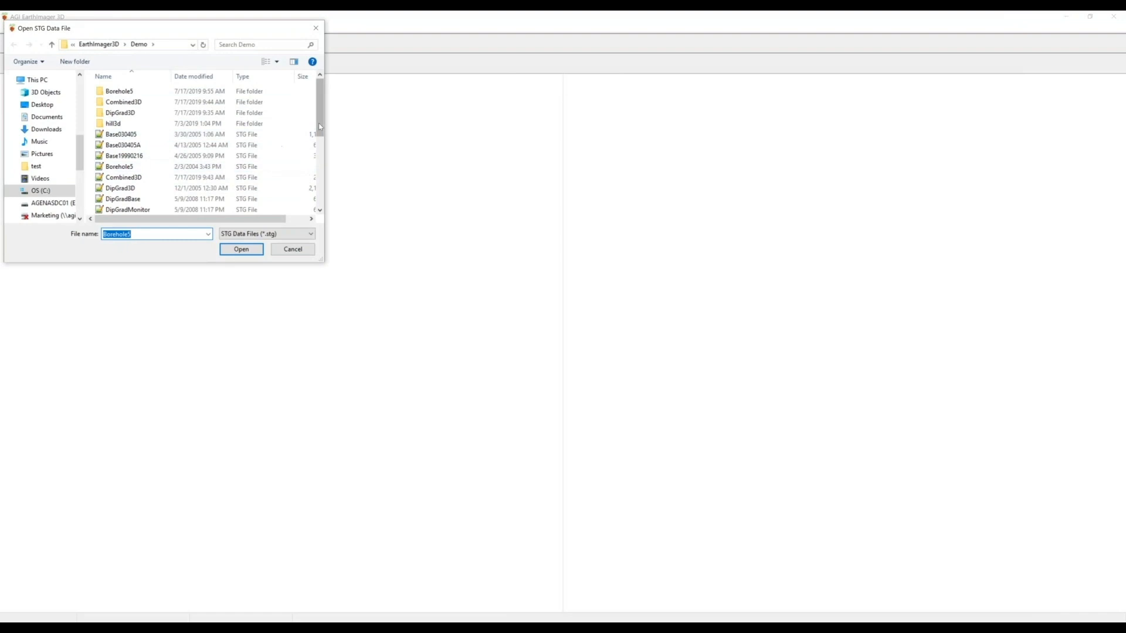
mouse_move(320, 112)
mouse_down()
mouse_move(329, 194)
mouse_move(324, 103)
mouse_up()
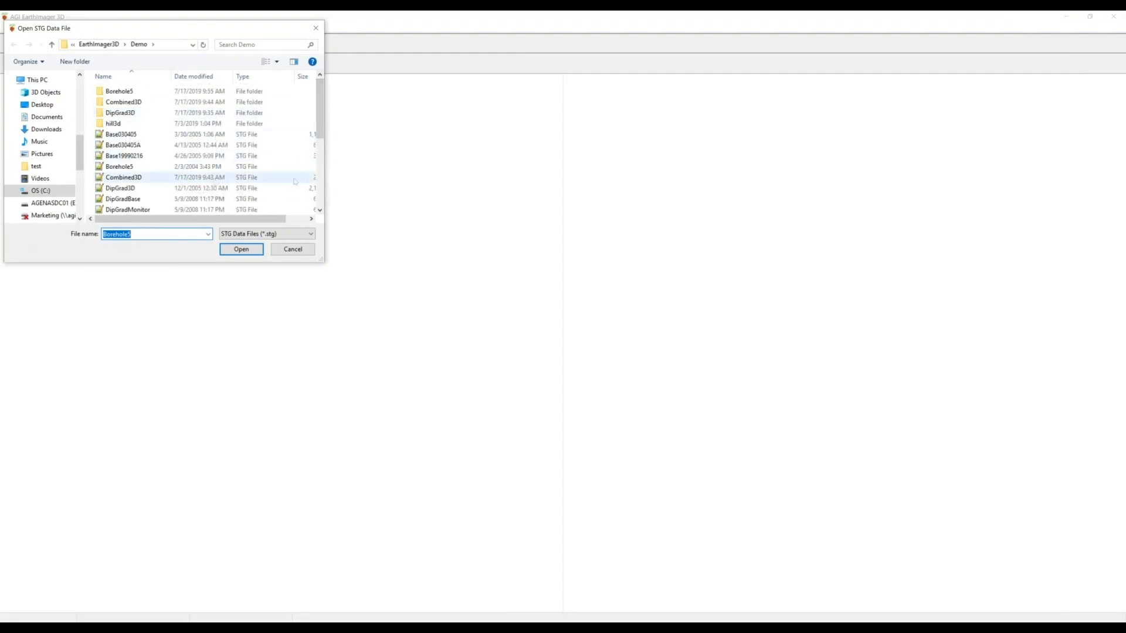
drag(322, 130, 323, 141)
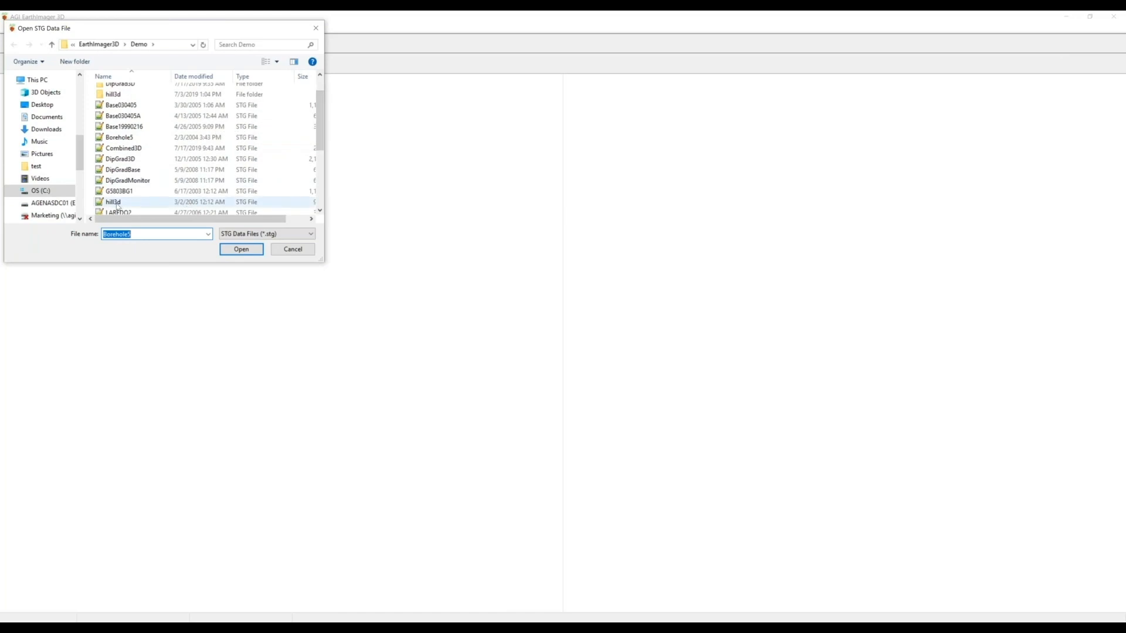
click(118, 206)
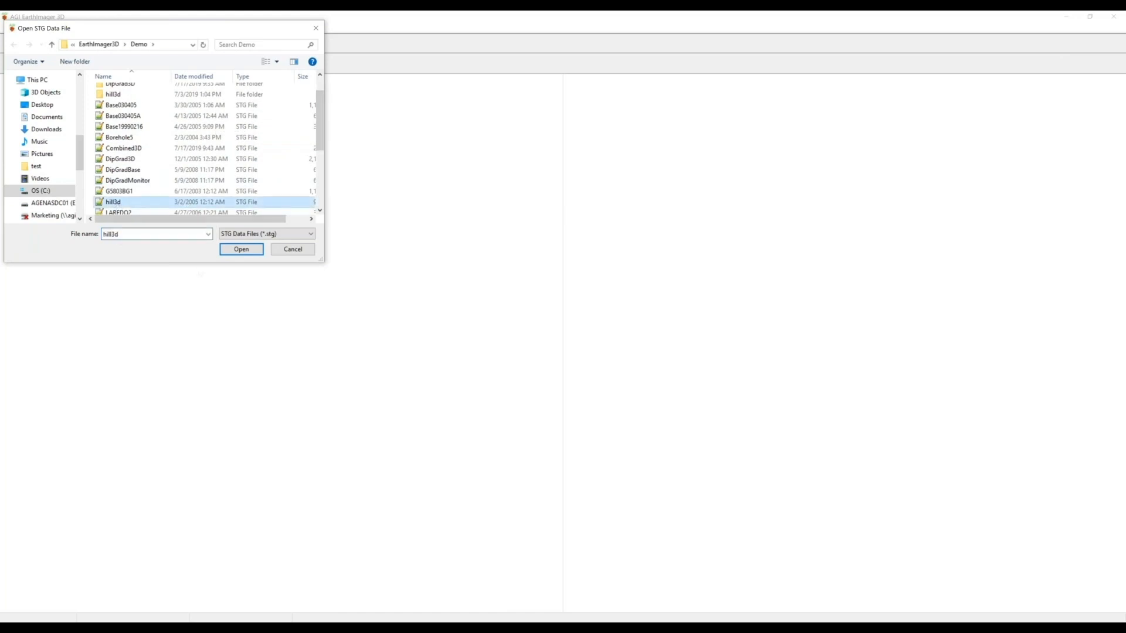
click(243, 250)
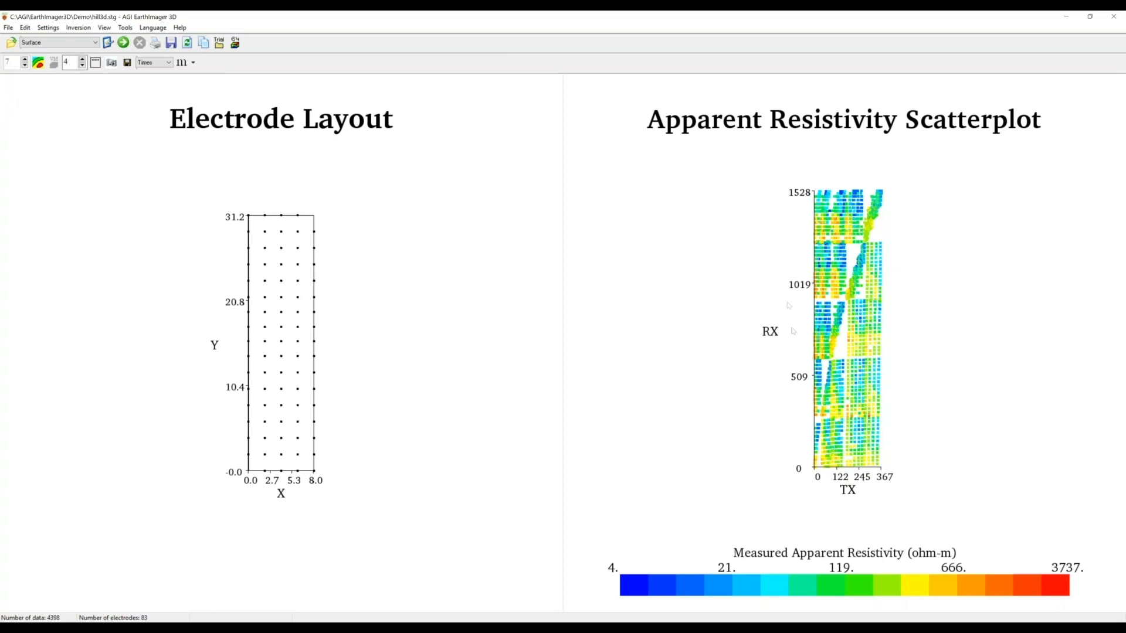
- Zoom into the hill3d apparent resistivity scatterplot and then the electrode layout plot
scroll(825, 419, up, 2)
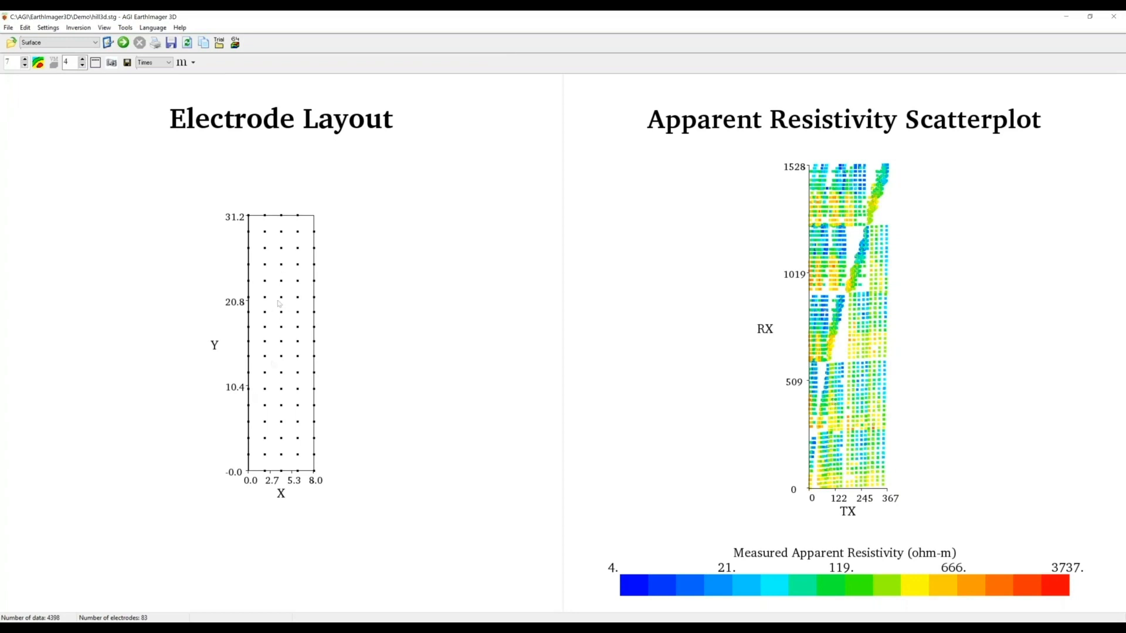
scroll(274, 300, up, 3)
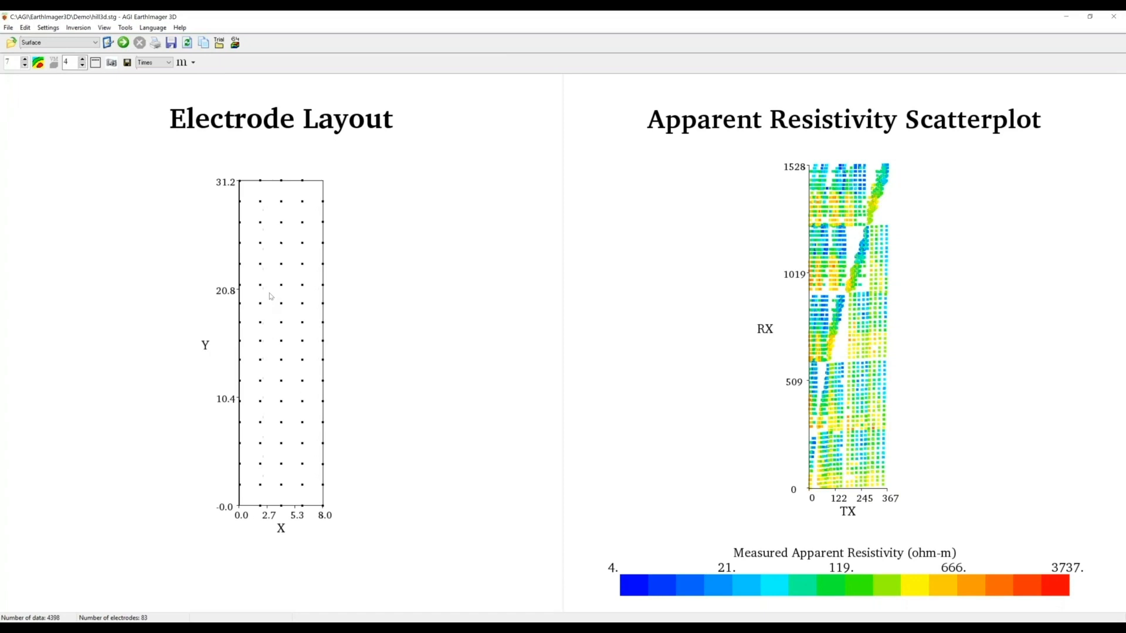
- Select the hill3d.trn terrain file in the Read Terrain File chooser
click(9, 29)
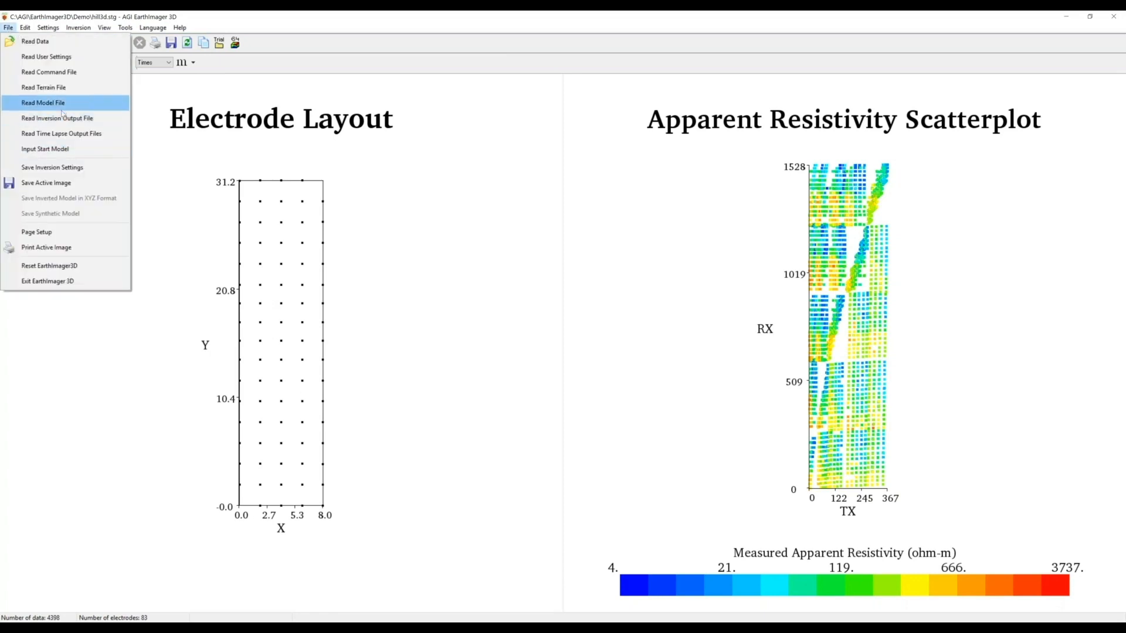
click(58, 88)
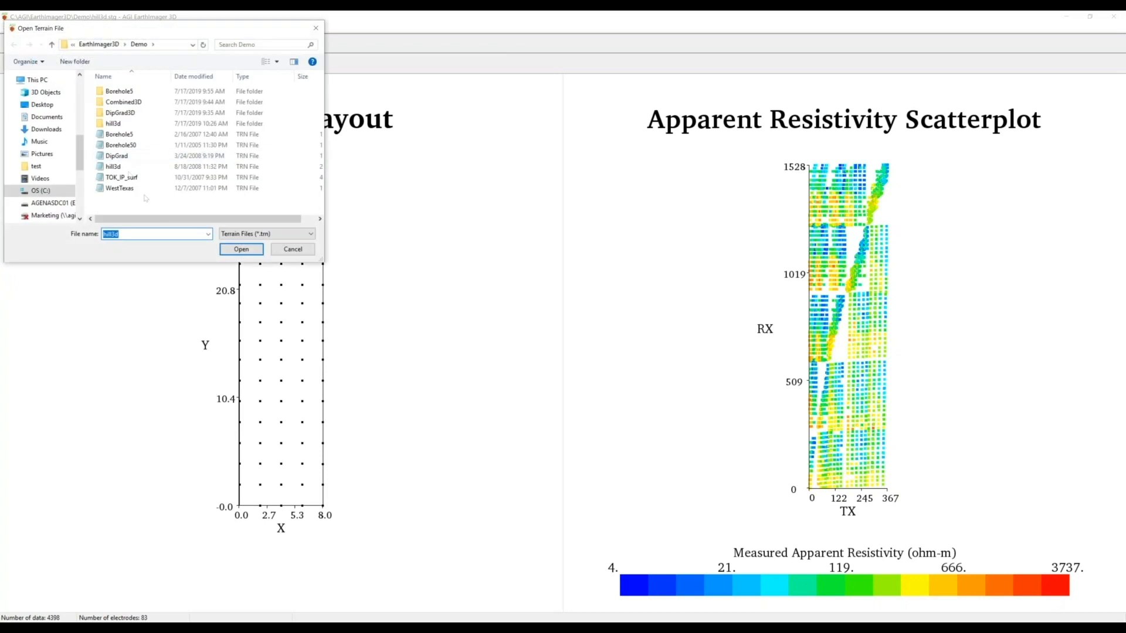
right_click(126, 173)
mouse_move(151, 180)
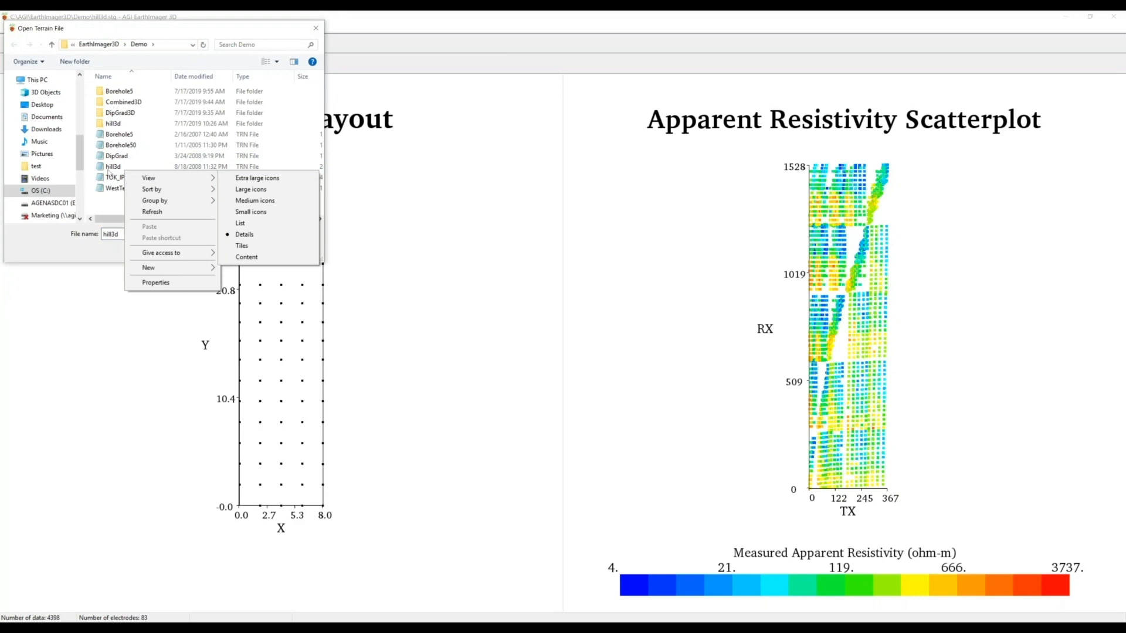
click(108, 169)
right_click(108, 172)
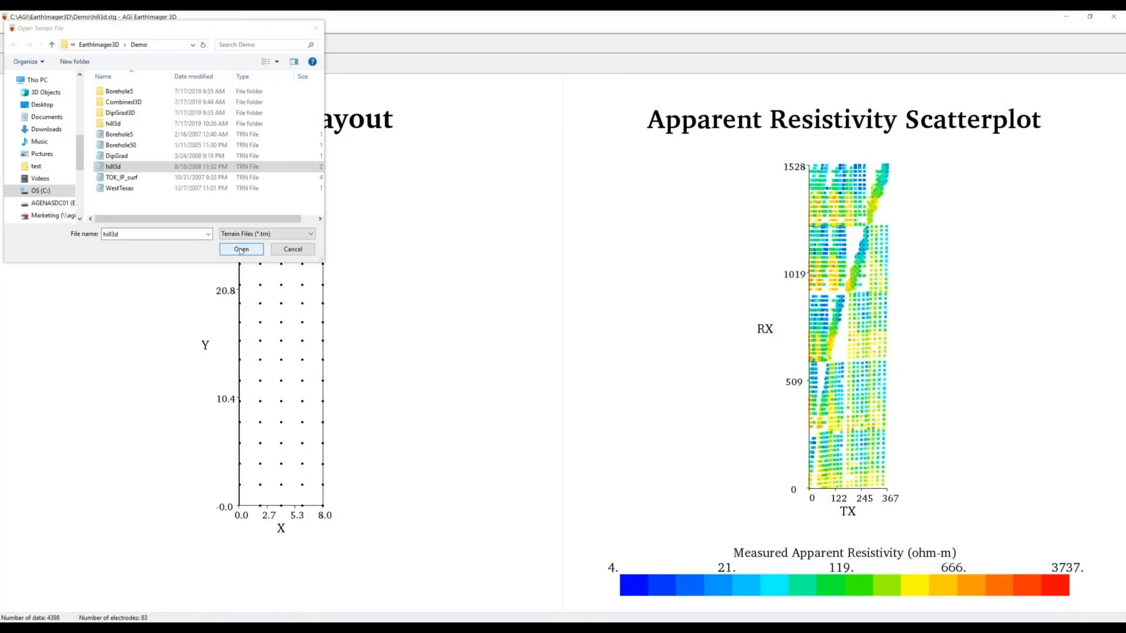
- Load hill3d.trn as terrain, keep the Surface survey type, and bring up the inversion settings
click(241, 249)
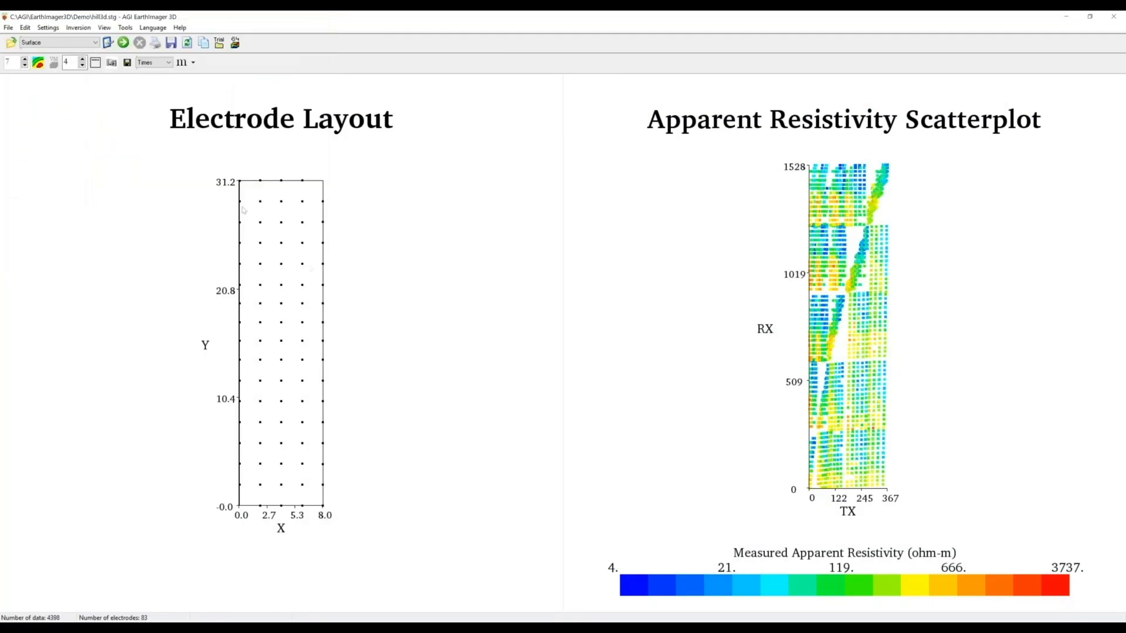
click(96, 43)
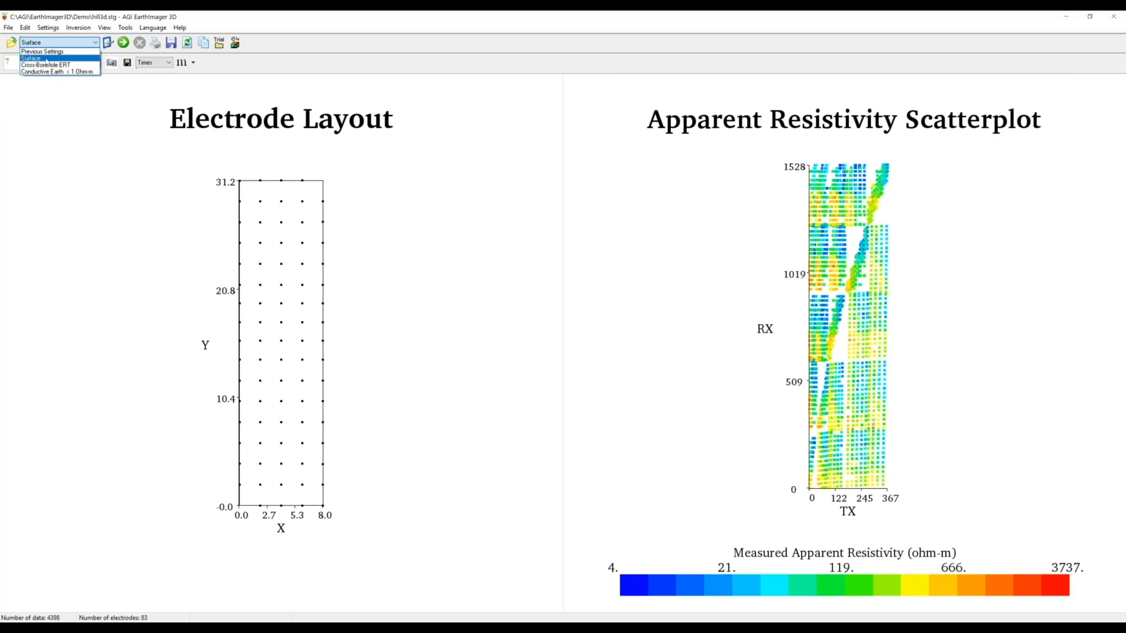
click(46, 59)
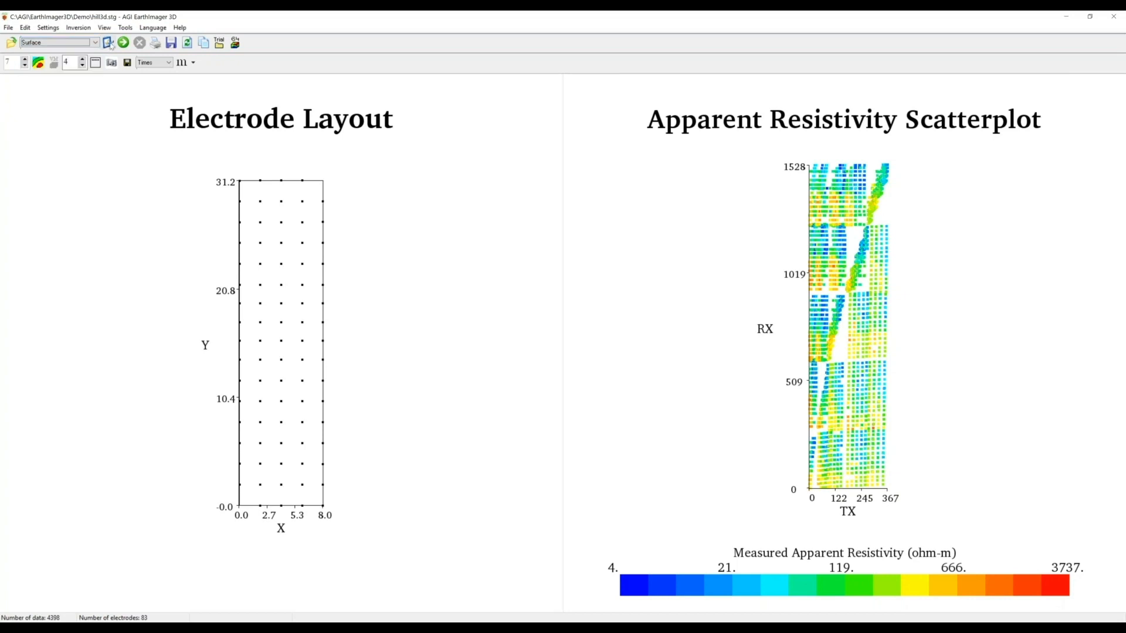
click(109, 43)
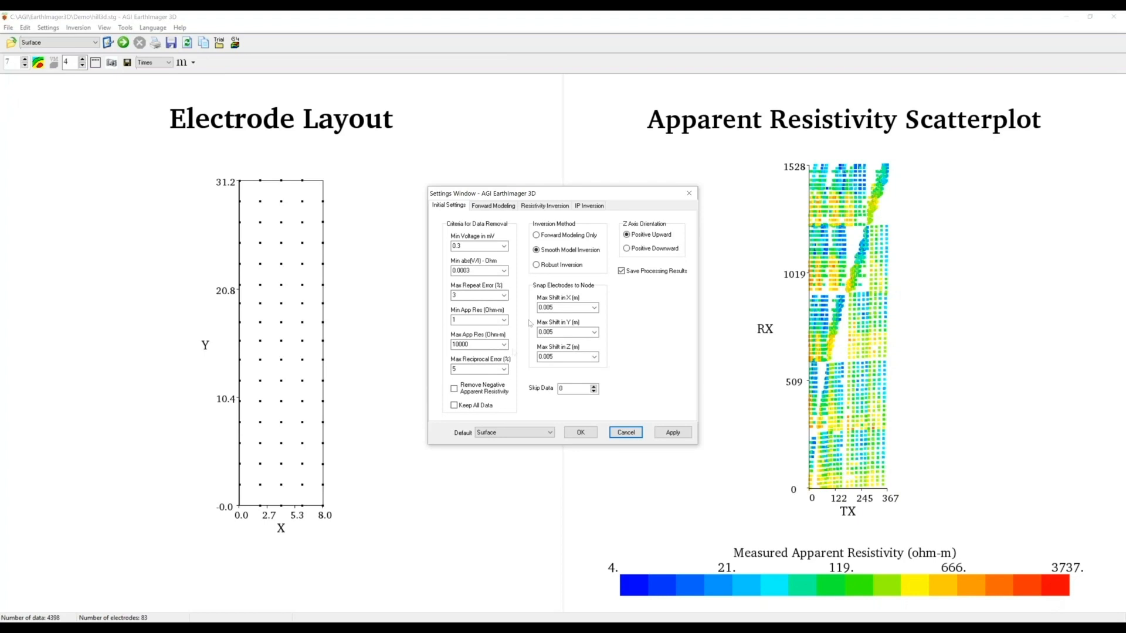
- Turn on removing negative apparent resistivity and keeping all data, then reset defaults to Surface
click(454, 389)
click(464, 408)
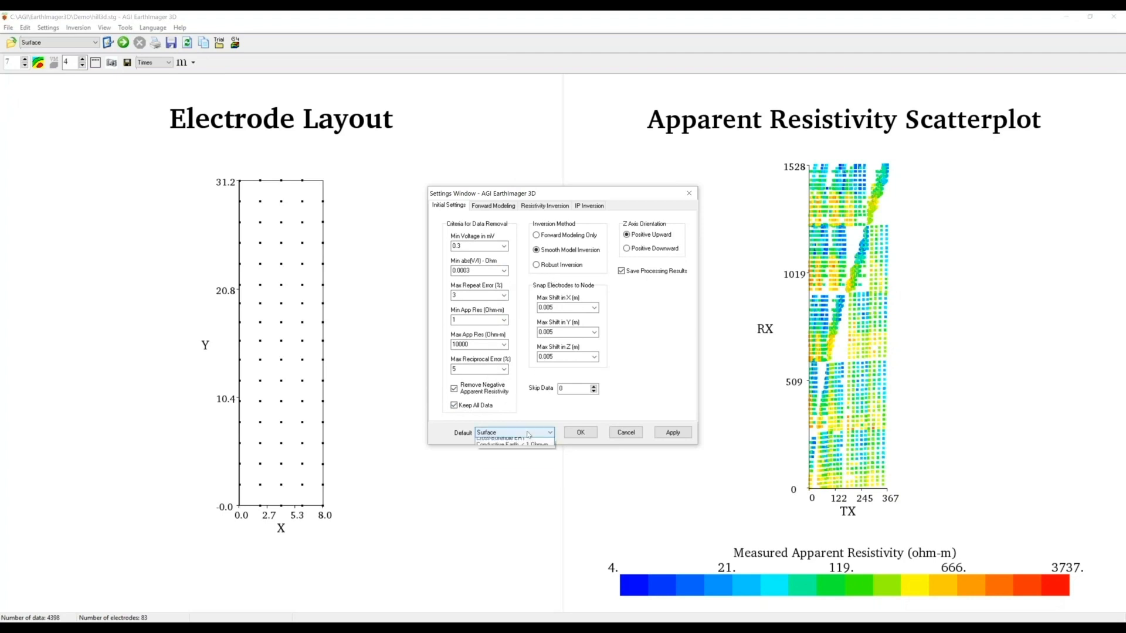
click(509, 433)
click(496, 449)
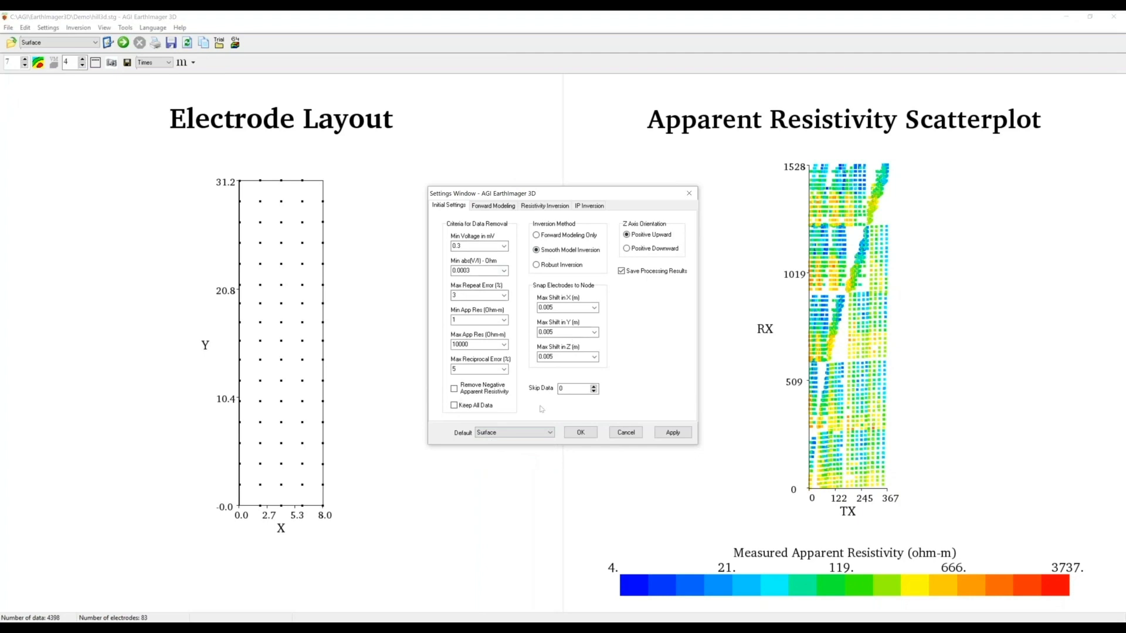
- Set the maximum electrode shift in X, Y and Z to 0.10 m
click(593, 309)
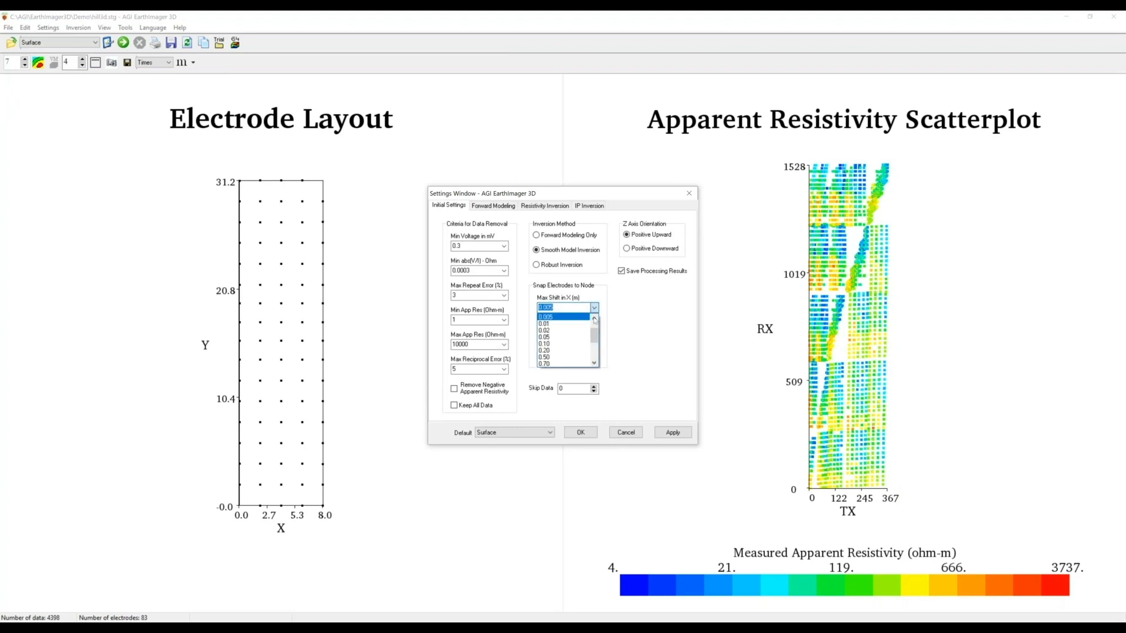
click(551, 345)
click(595, 332)
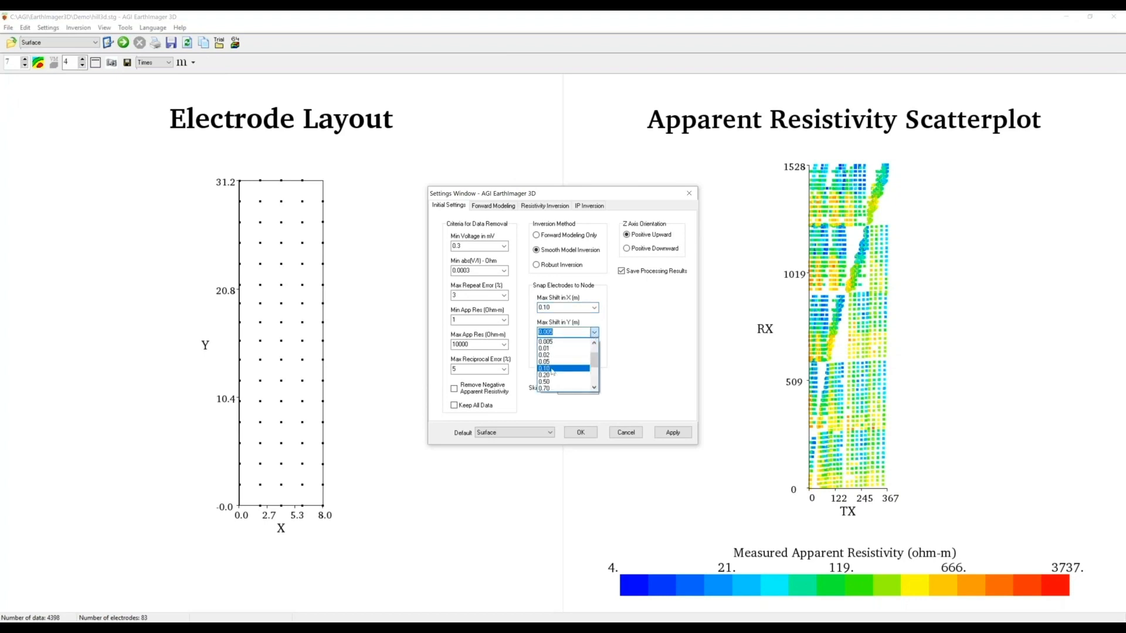
click(550, 368)
click(595, 358)
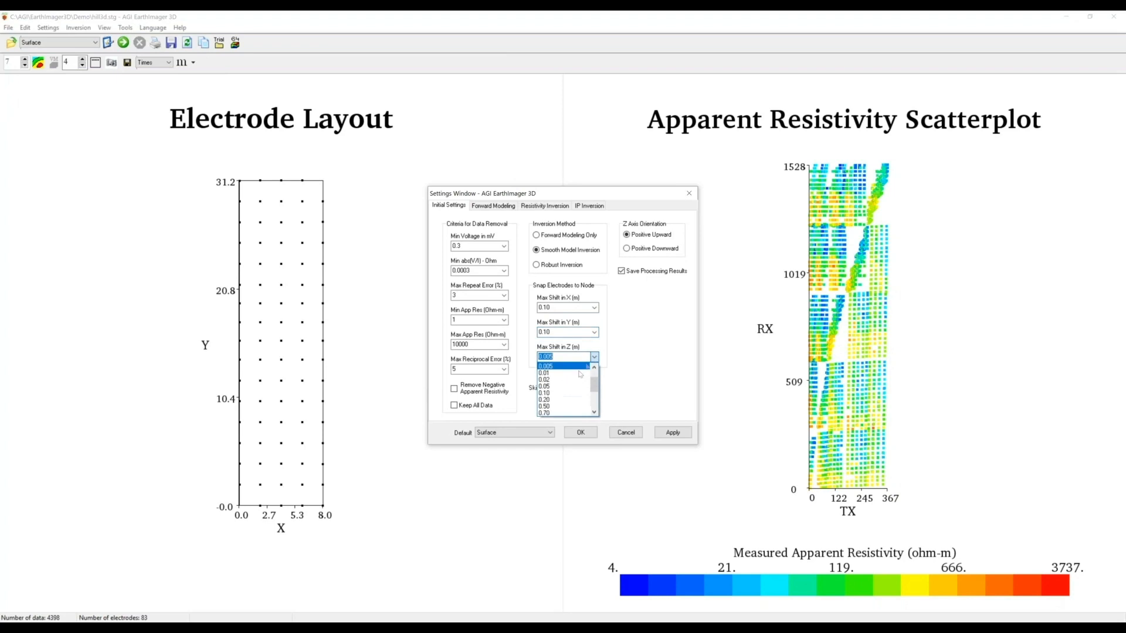
click(549, 399)
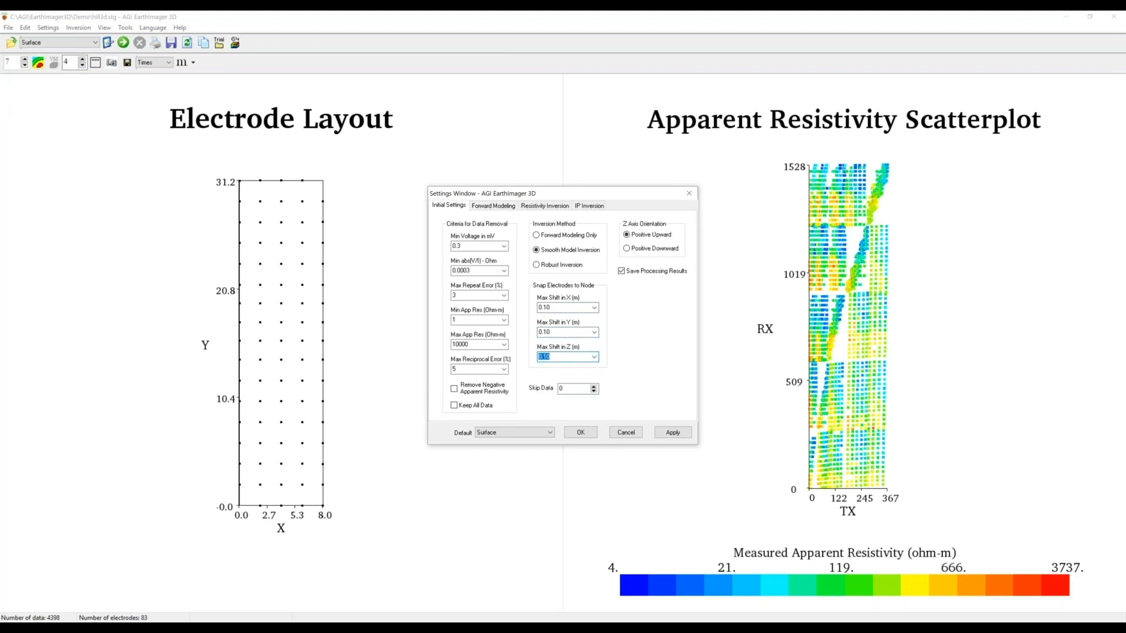
click(486, 207)
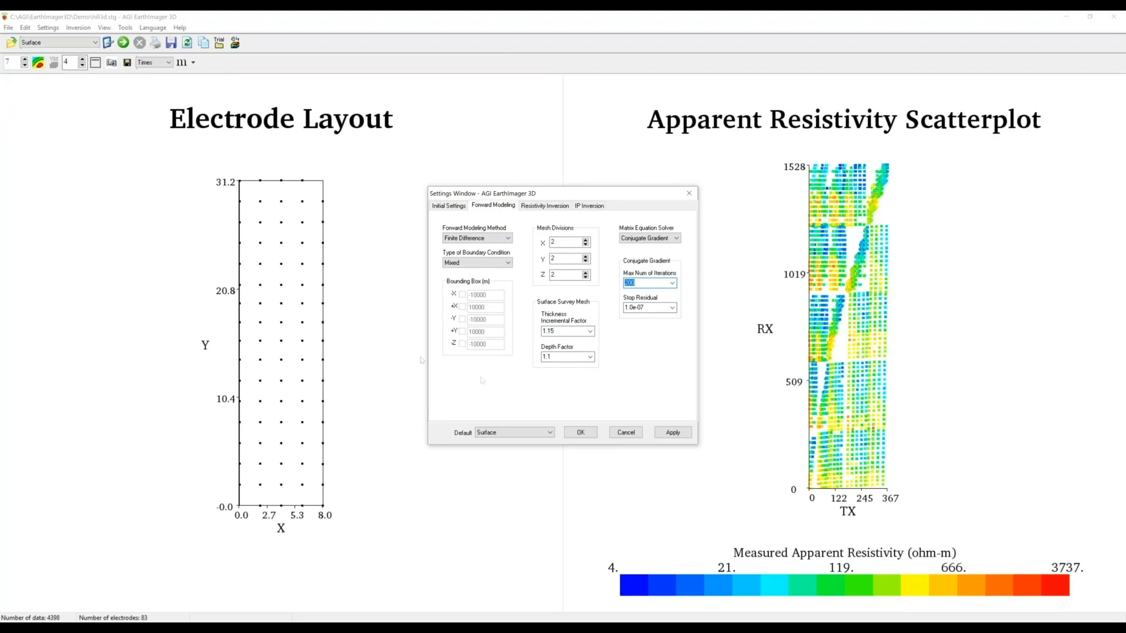
- Keep Finite Difference as the forward modeling method
click(487, 240)
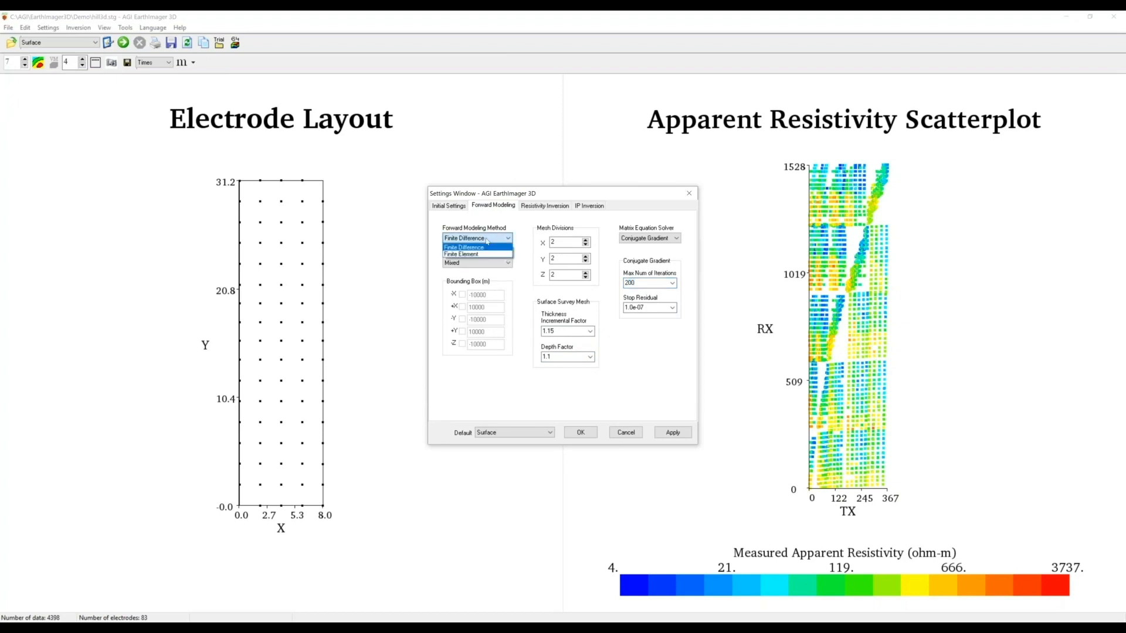
click(486, 240)
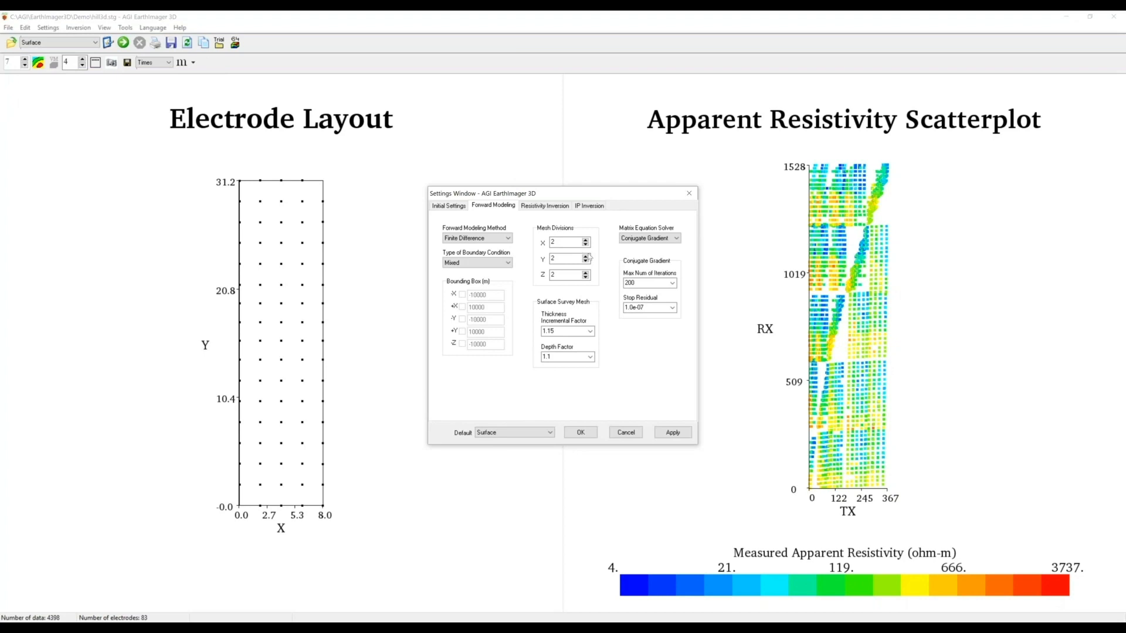
click(545, 206)
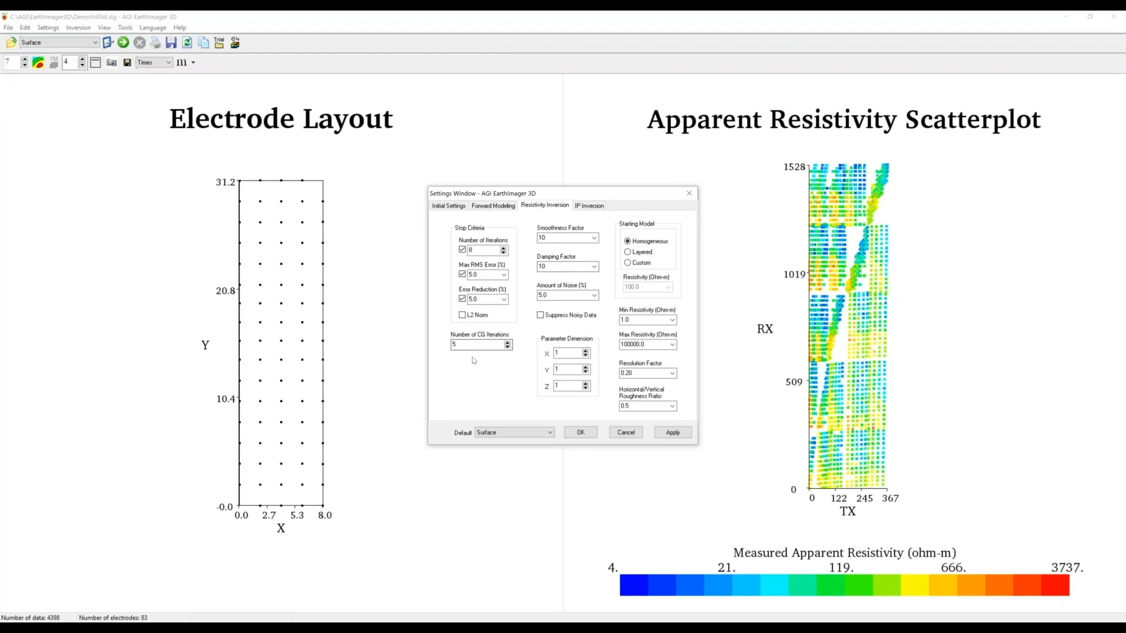
- Keep the Surface default preset, accept the settings, and run the 3D inversion
click(590, 205)
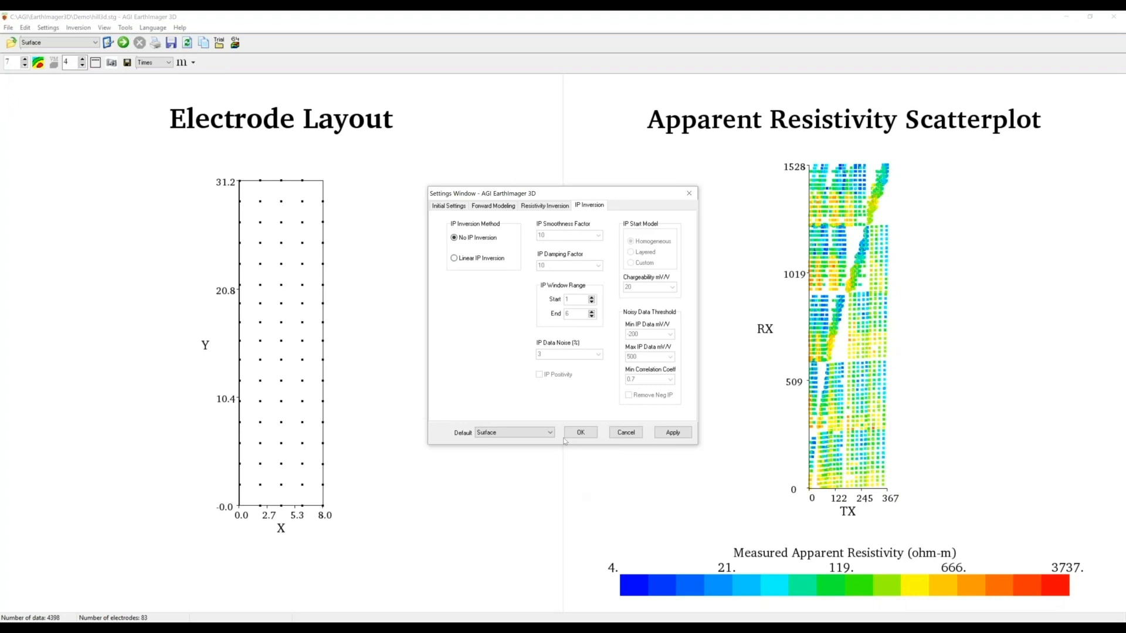
click(508, 433)
click(507, 451)
click(583, 435)
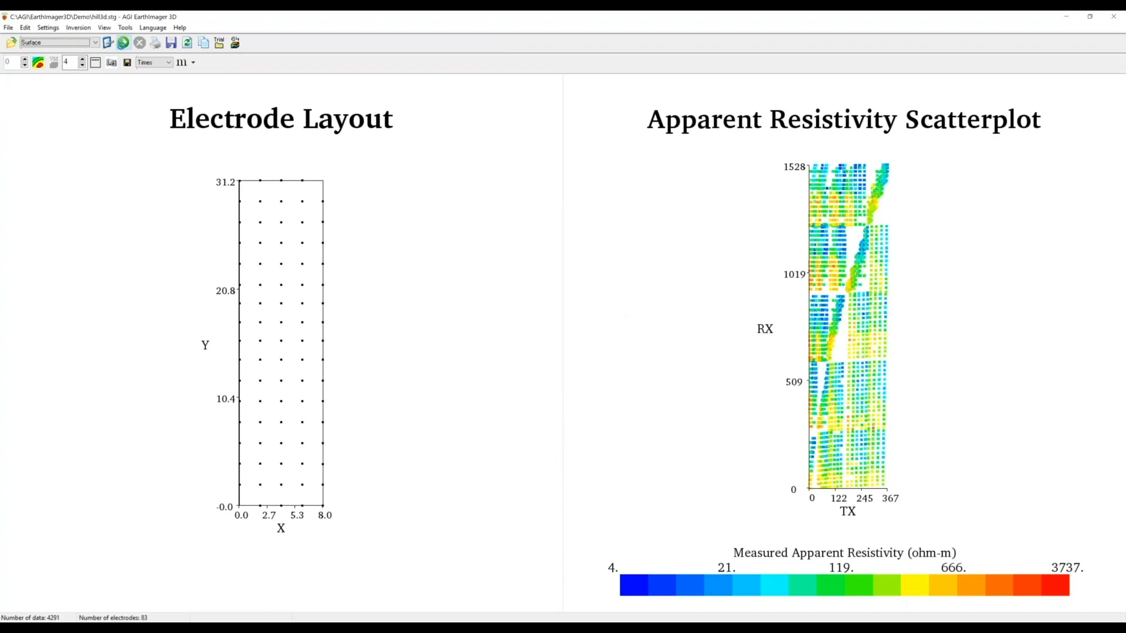
click(123, 43)
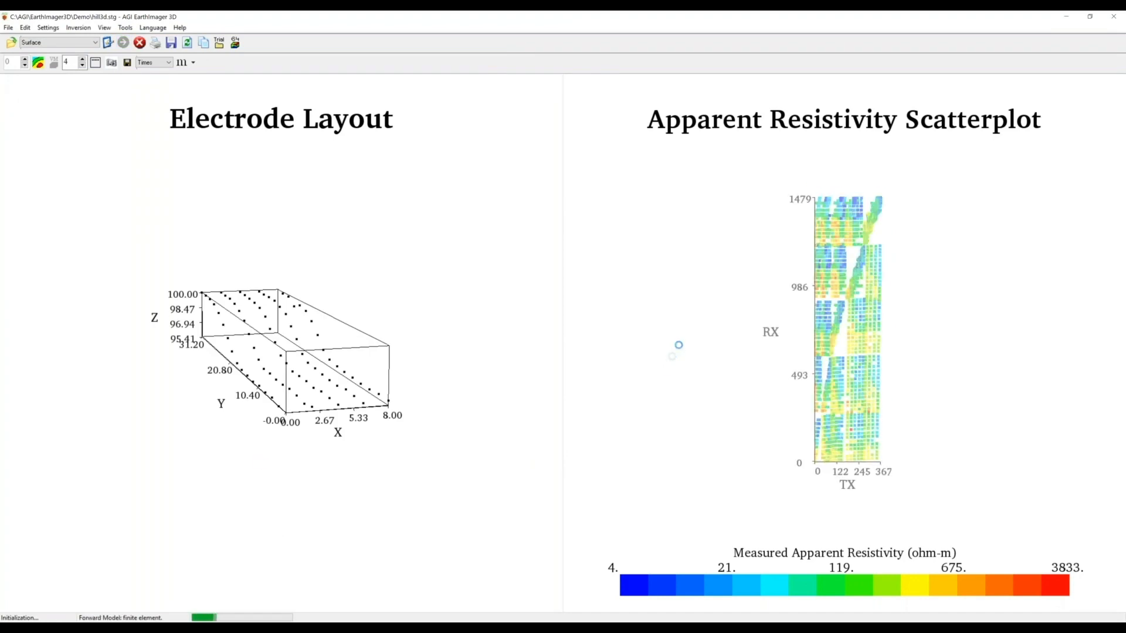
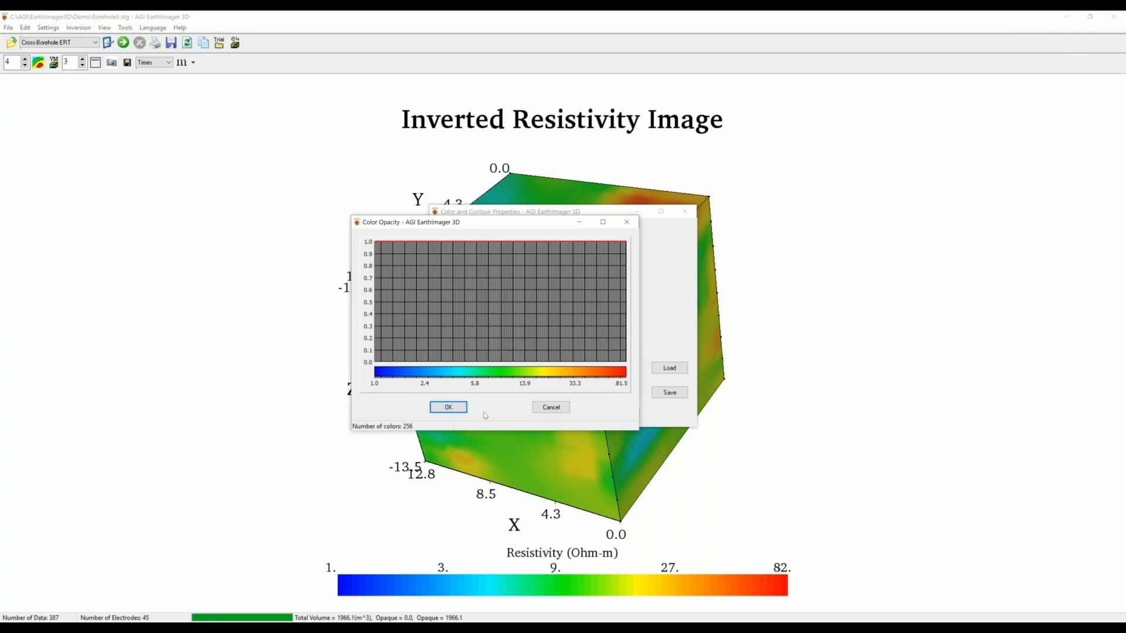
- Set opacity 0 for resistivities about 2.4–33.3 Ohm-m, keeping the lowest and highest colours opaque
click(453, 368)
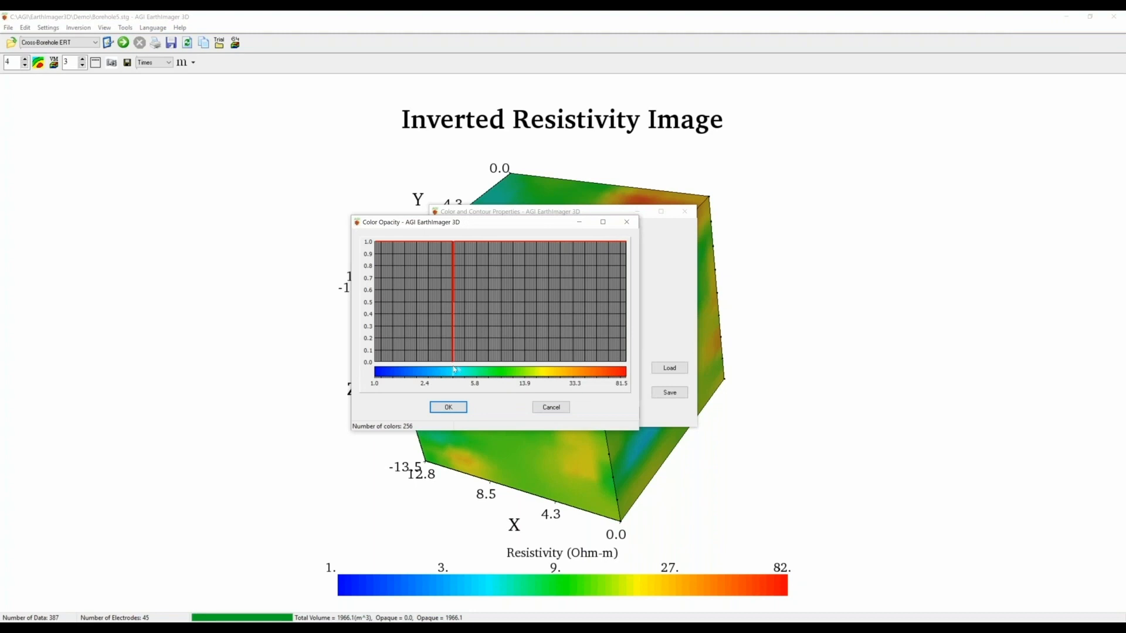
mouse_move(455, 370)
mouse_down()
mouse_move(558, 372)
mouse_move(460, 373)
mouse_move(555, 375)
mouse_move(480, 359)
mouse_up()
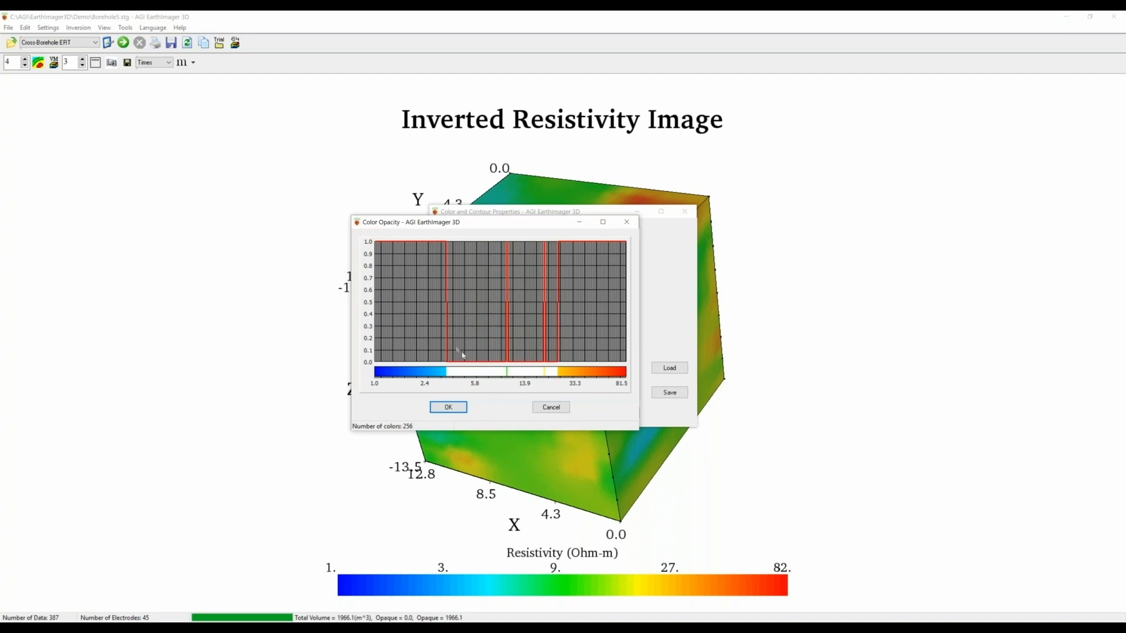
click(558, 366)
click(544, 366)
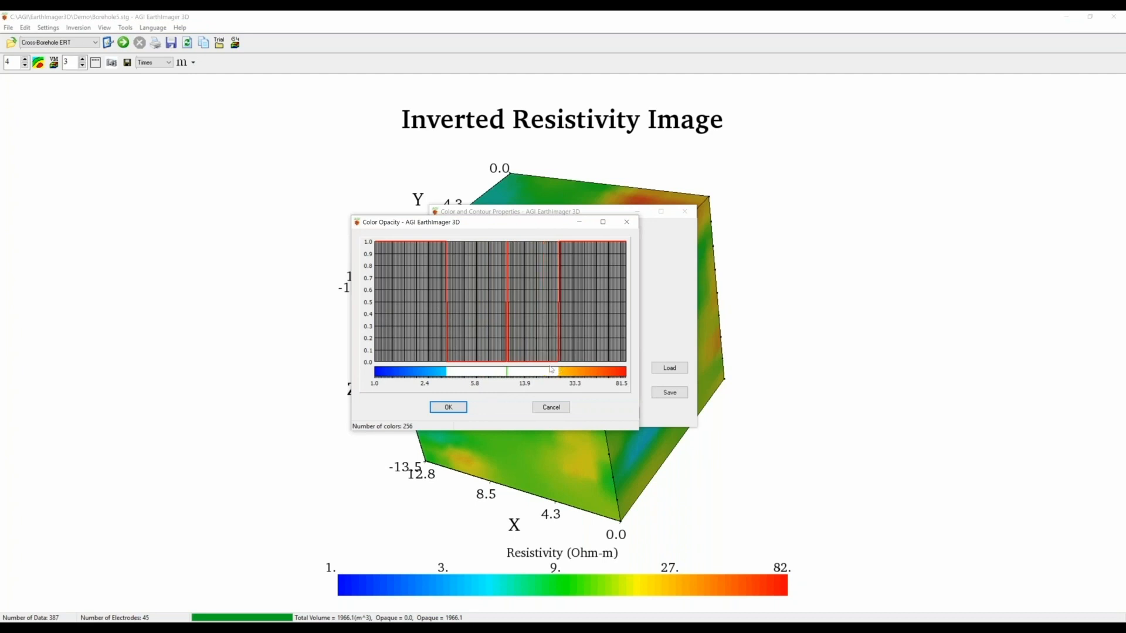
drag(509, 366, 436, 368)
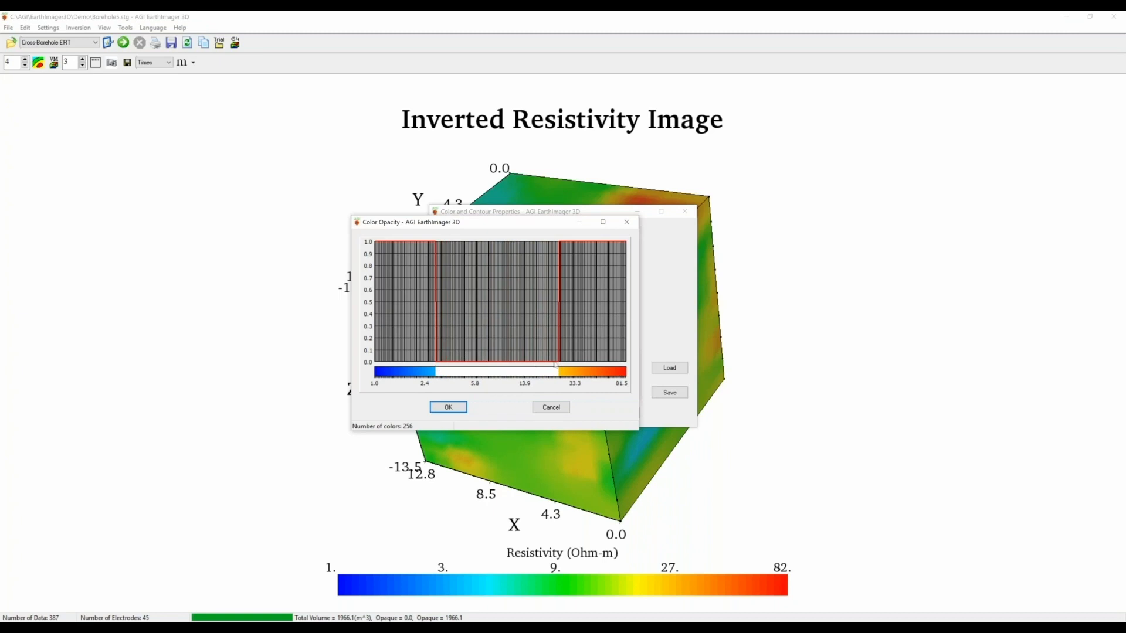
drag(566, 367, 563, 366)
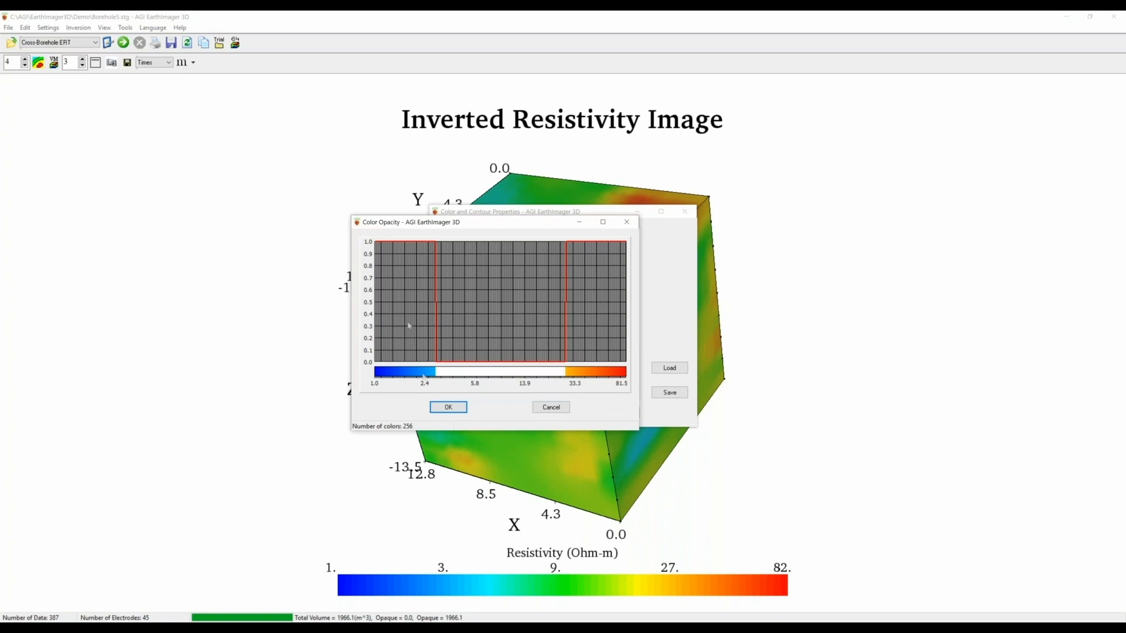
- Apply the opacity settings, then zoom and rotate to inspect the isolated blue and orange bodies
click(449, 408)
key(Return)
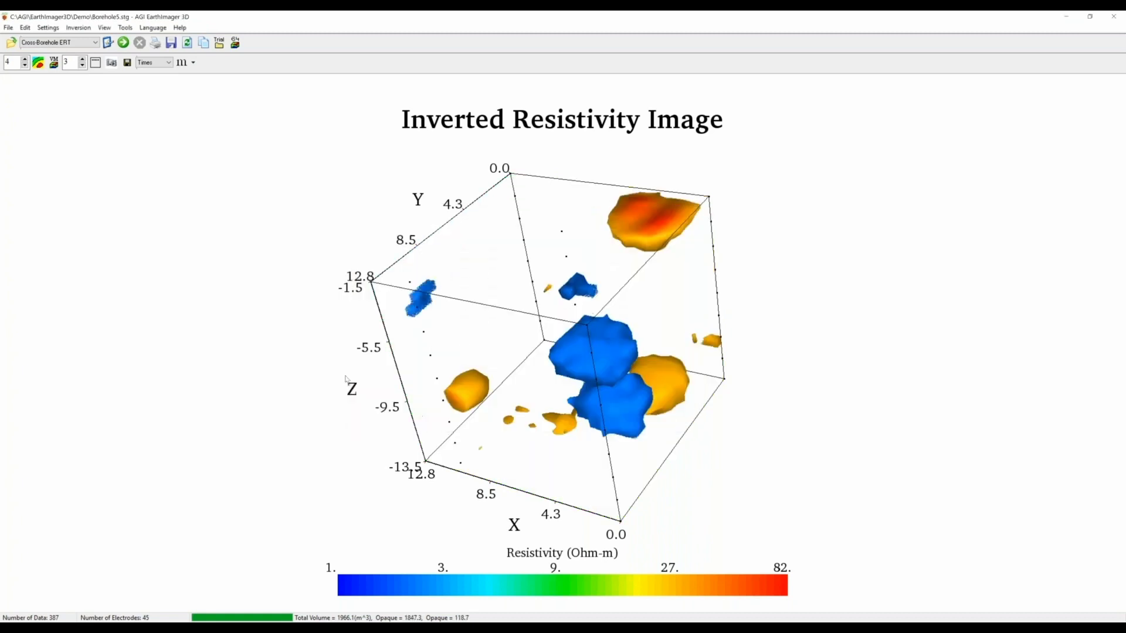
drag(779, 473, 779, 441)
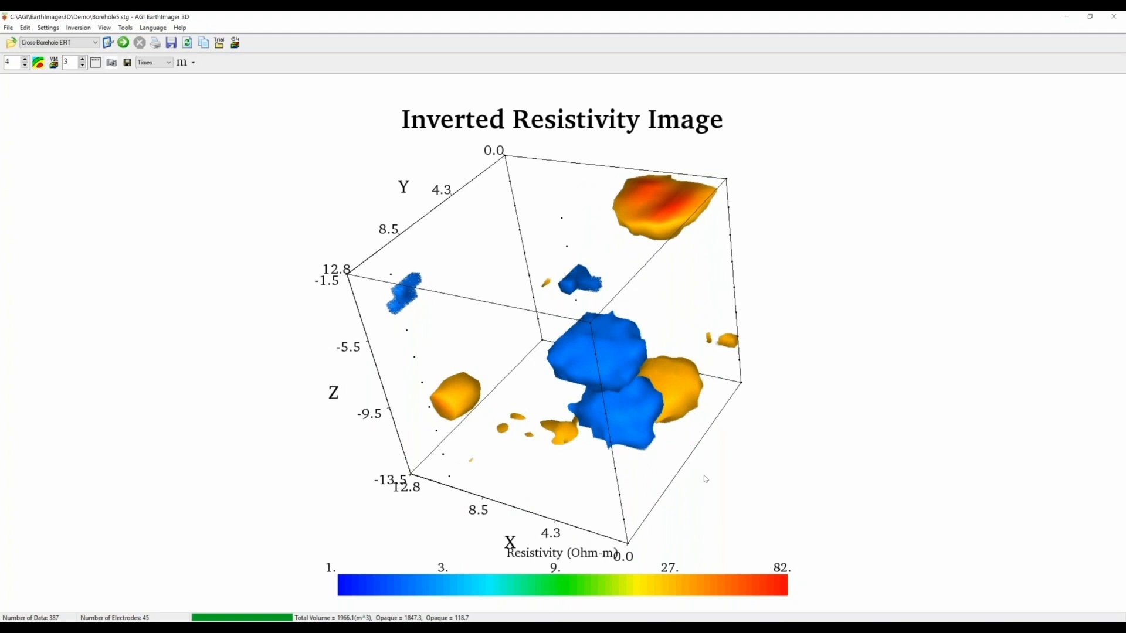
drag(706, 479, 1027, 449)
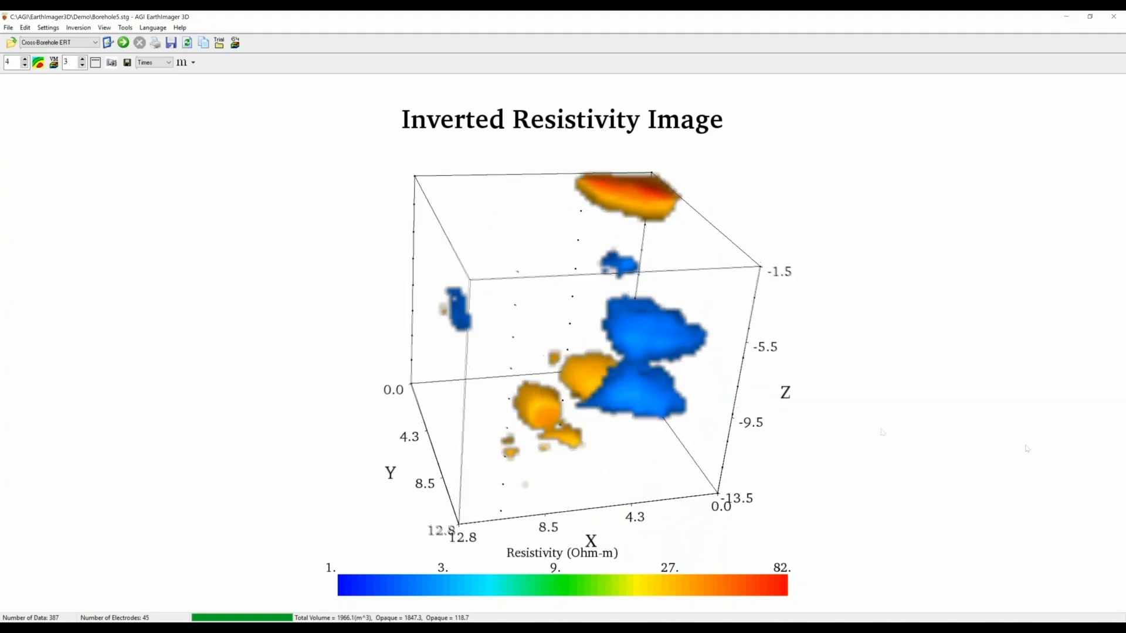
drag(883, 433, 669, 407)
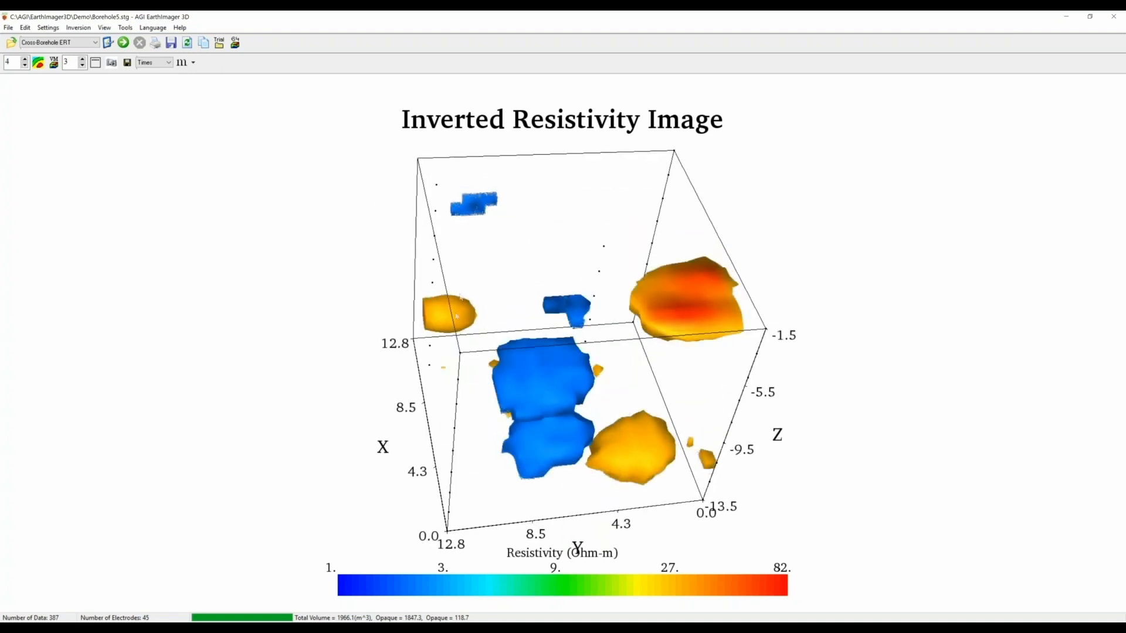
drag(620, 463, 554, 329)
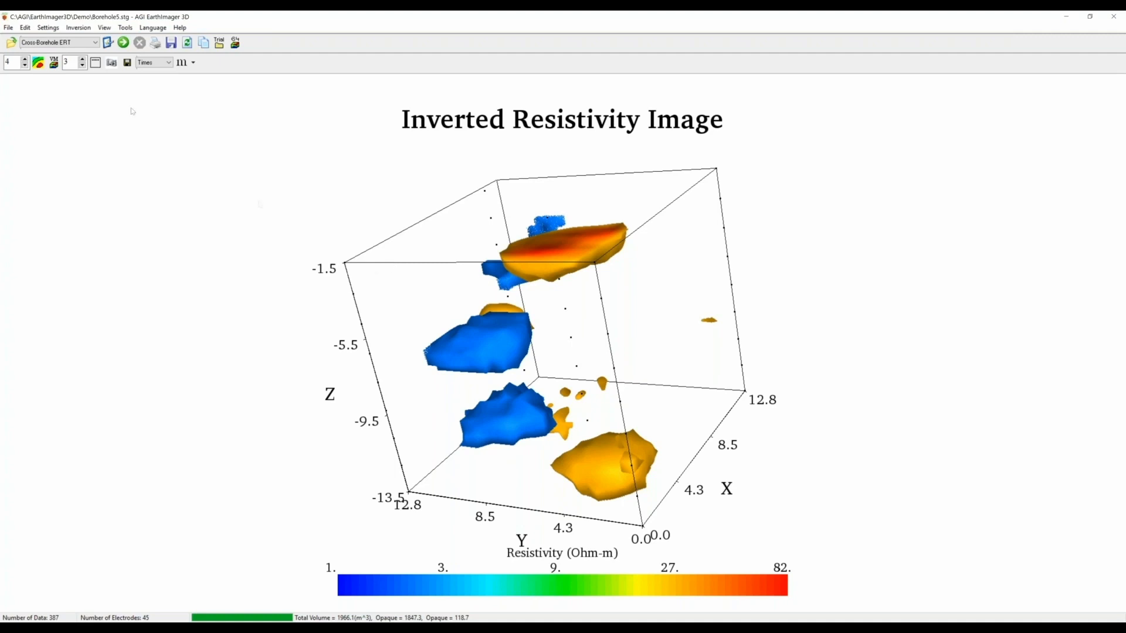
- Process the Borehole5_trial5 job in the EI3DCL Manager until it finishes at RMS 13.40%, then close it
click(105, 28)
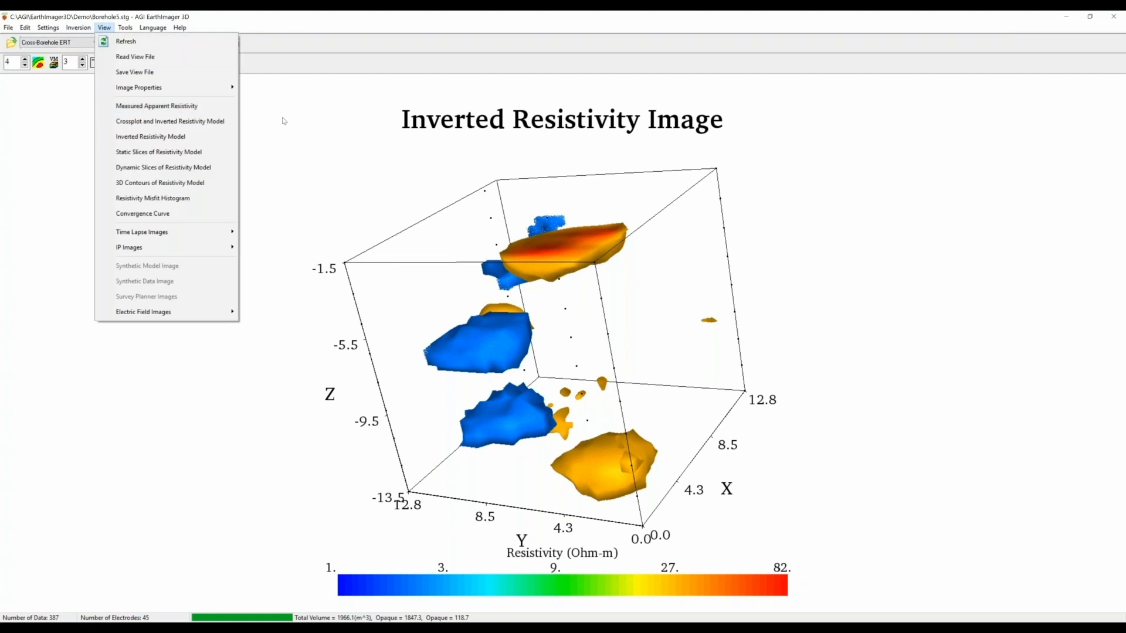
click(284, 121)
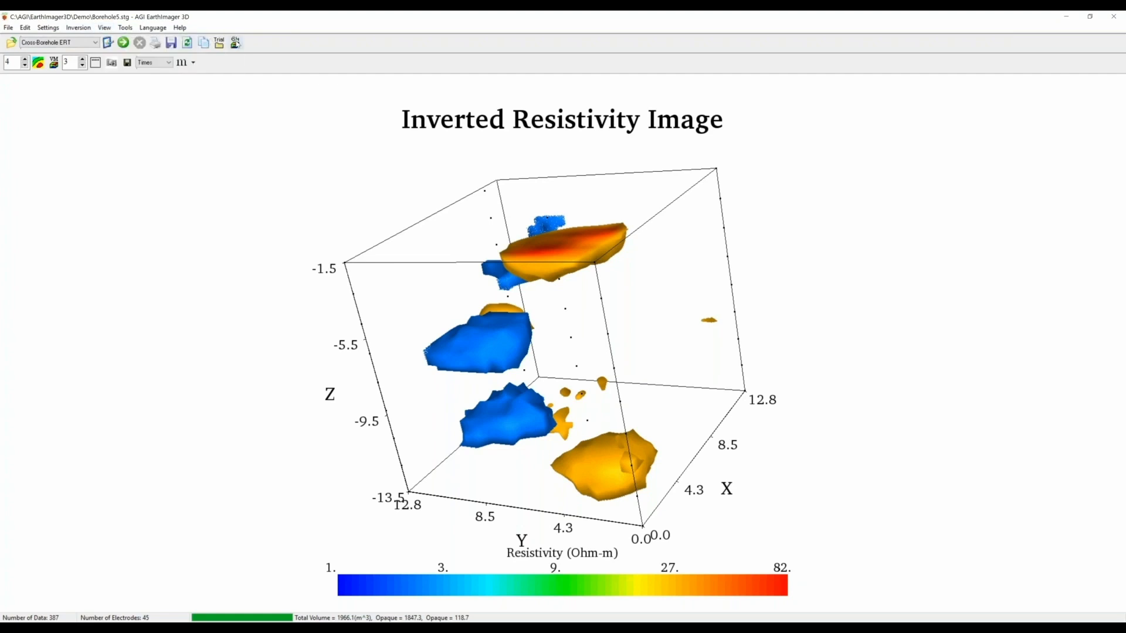
click(236, 42)
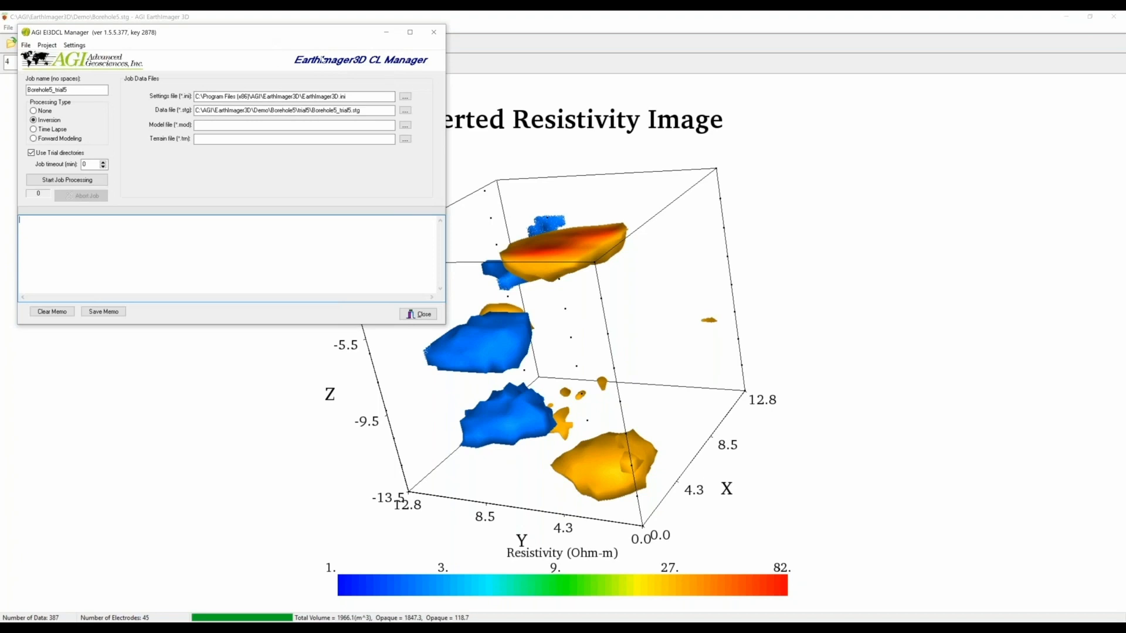
drag(317, 33, 482, 101)
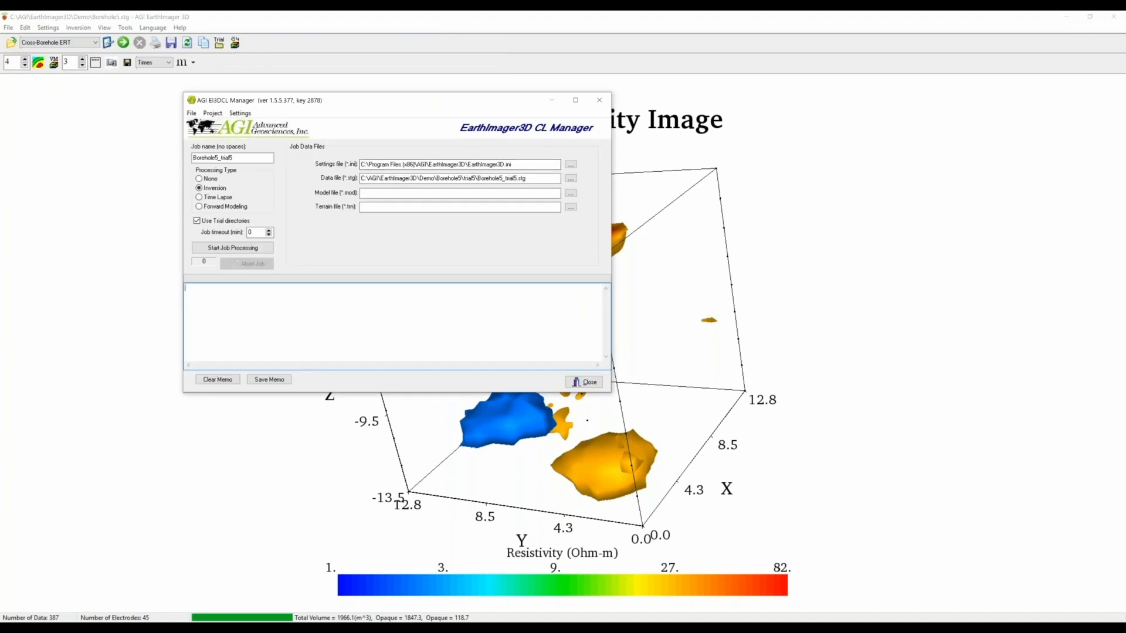
click(258, 249)
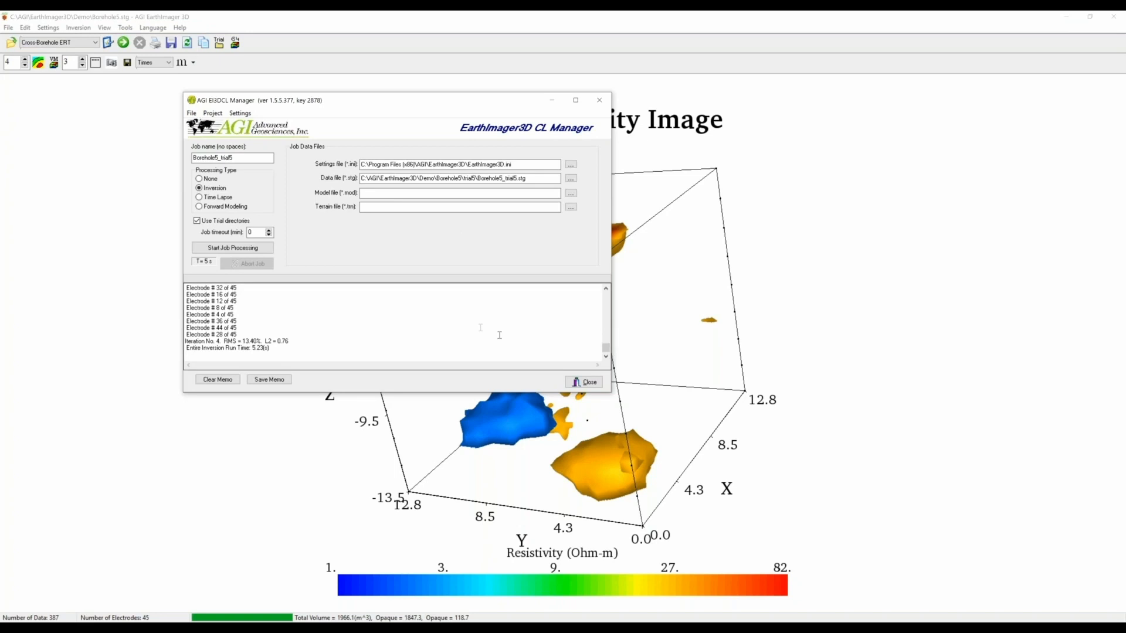
click(596, 382)
click(8, 27)
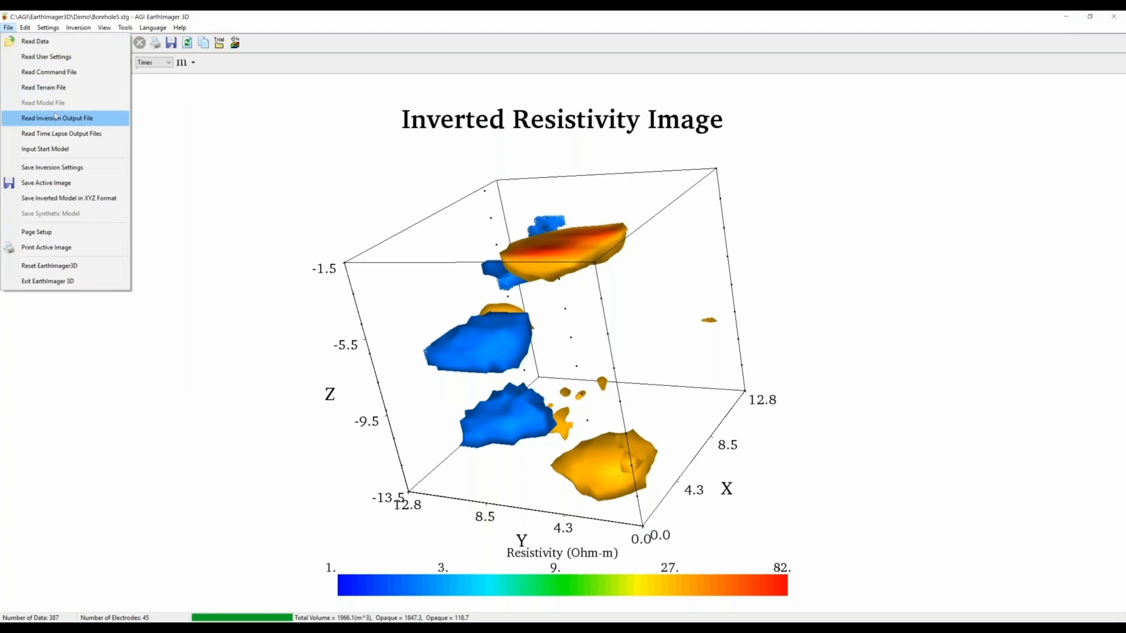
- Open Borehole5_trial5_trial1.out from the trial1 folder, showing its iteration 4 crossplot at RMS 13.4%
click(58, 118)
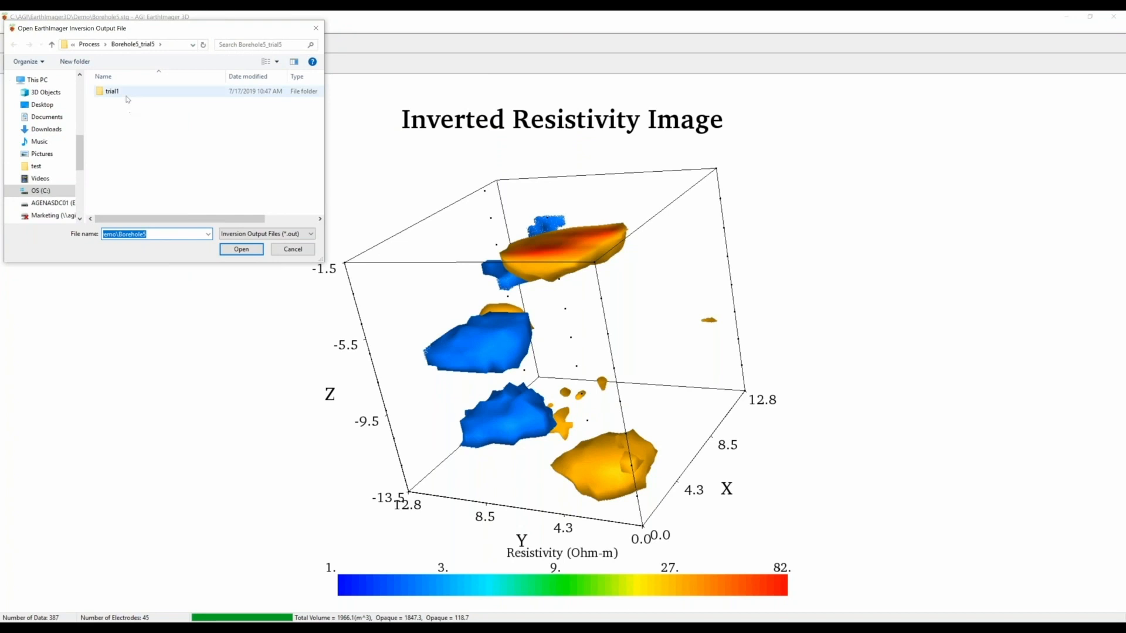
double_click(117, 94)
click(116, 94)
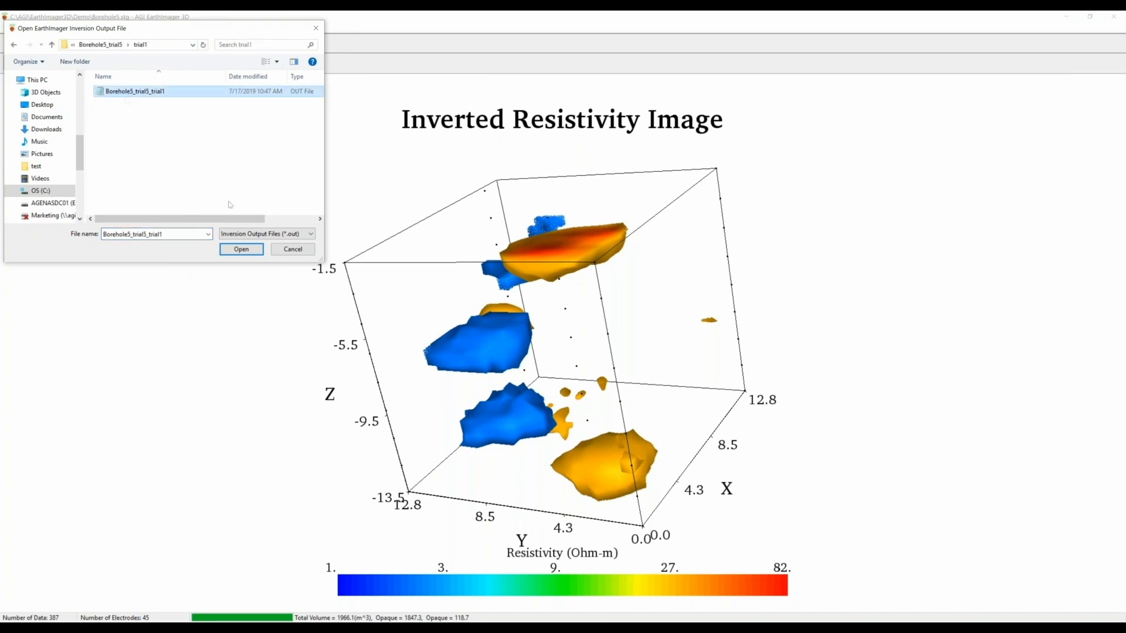
click(244, 249)
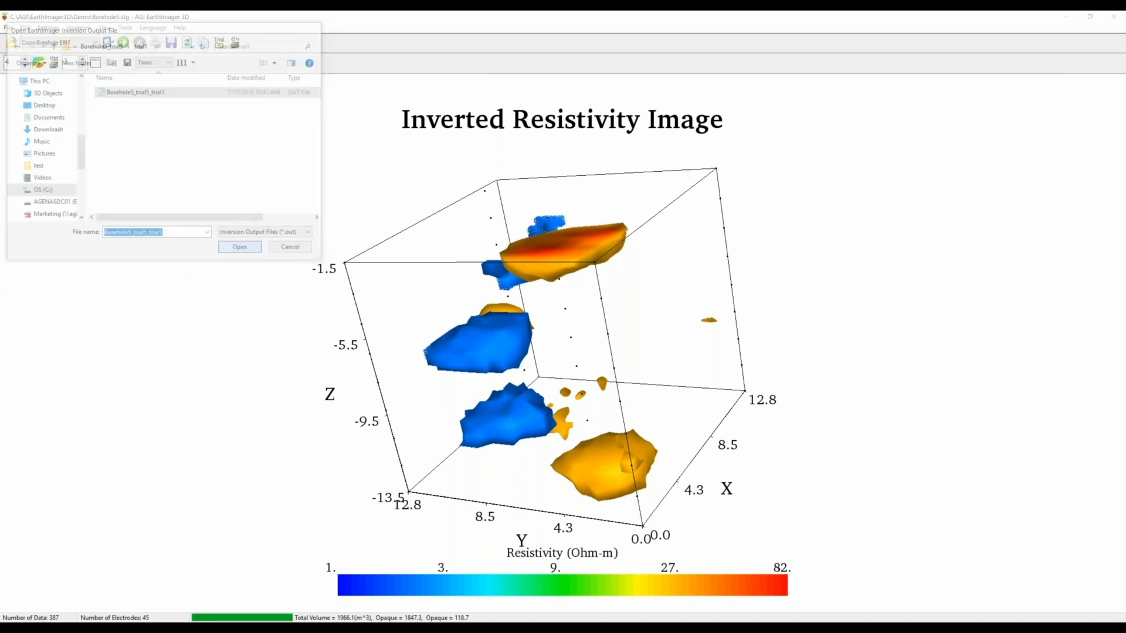
drag(797, 335, 769, 343)
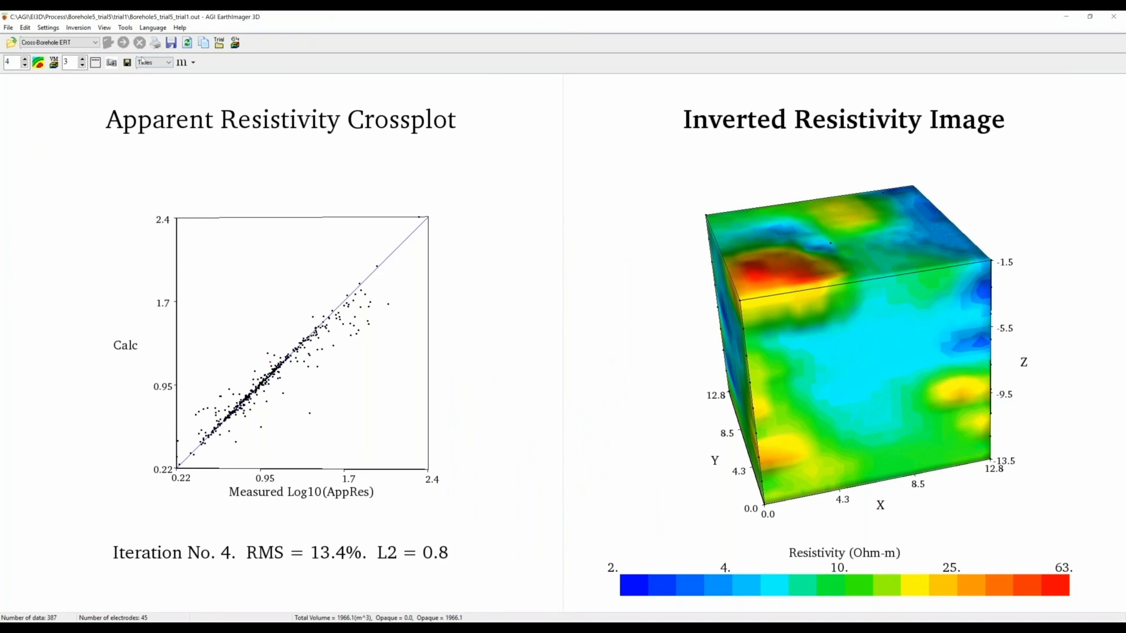
click(152, 27)
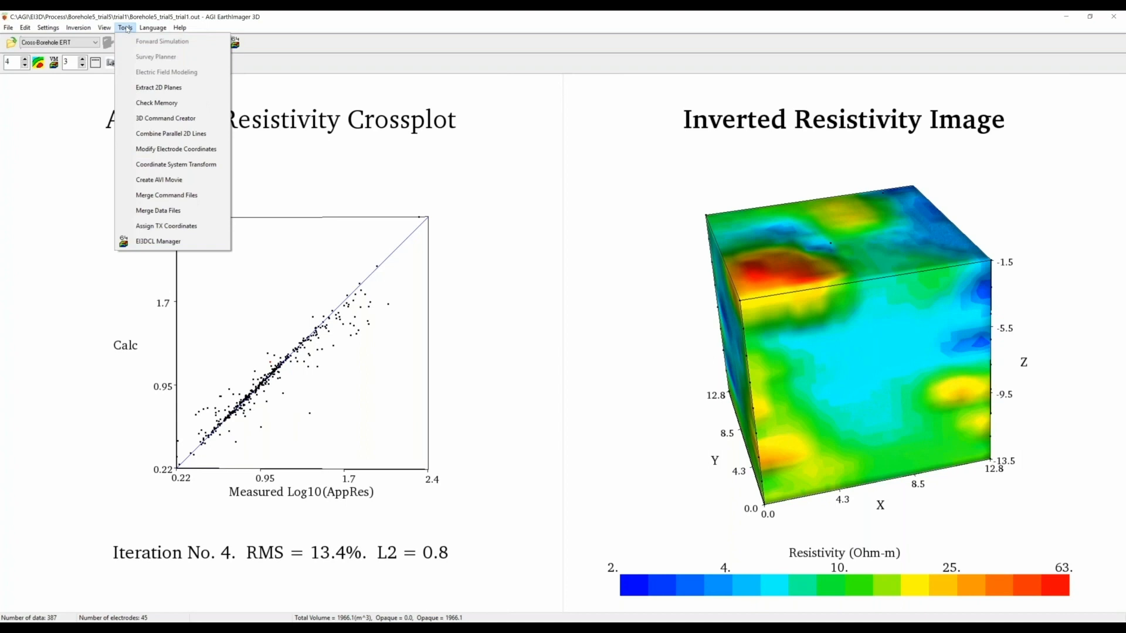
- In 3D Command Creator, define a 56-electrode surface grid, 8 by 7 at 1 m spacing
click(165, 120)
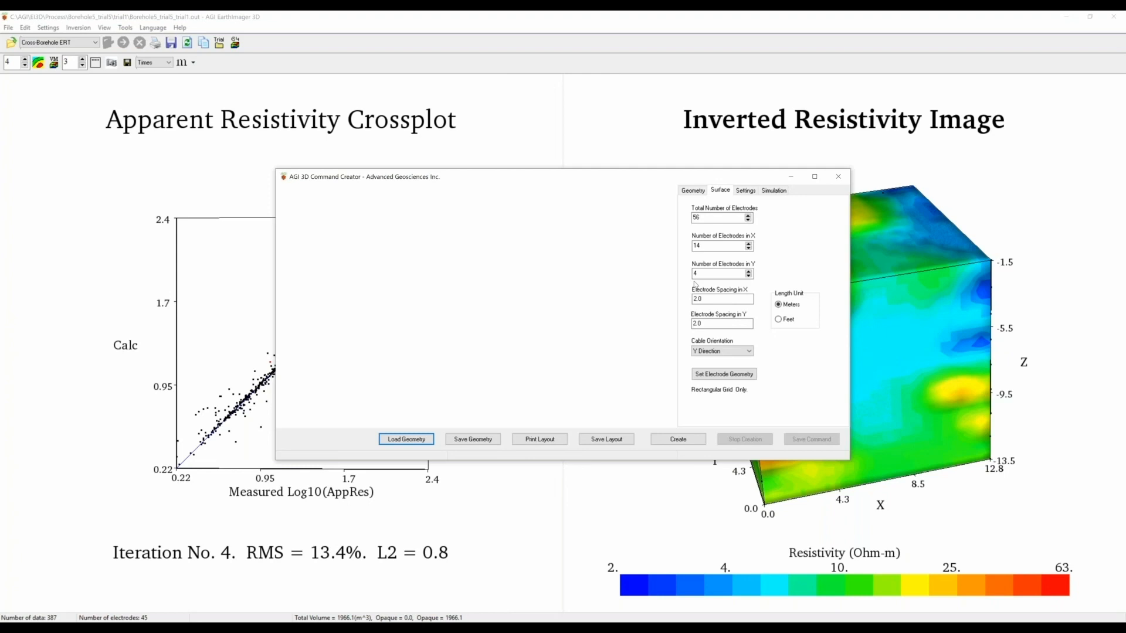
double_click(708, 217)
text(56)
double_click(715, 246)
text(8)
double_click(714, 274)
text(7)
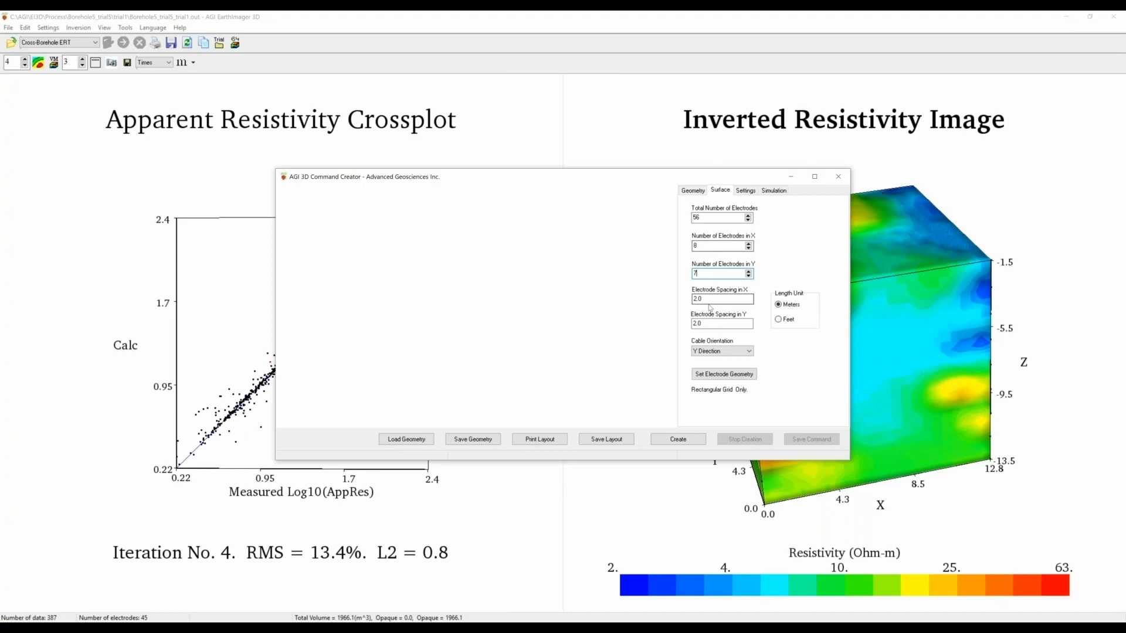
drag(712, 300, 673, 299)
text(1)
drag(711, 324, 681, 329)
text(1)
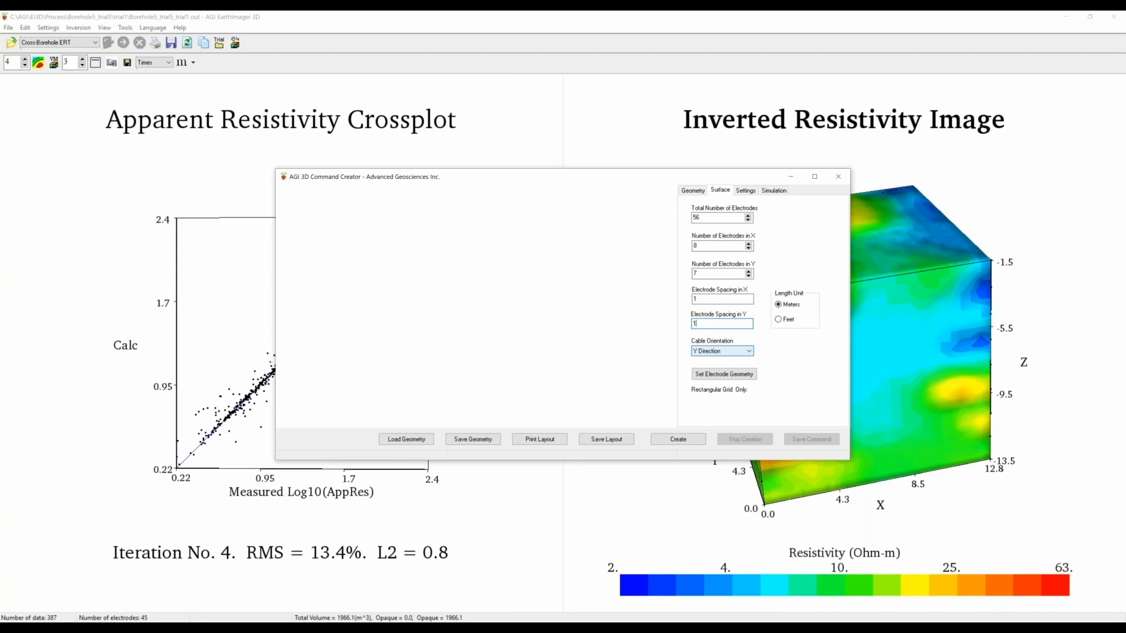
click(726, 378)
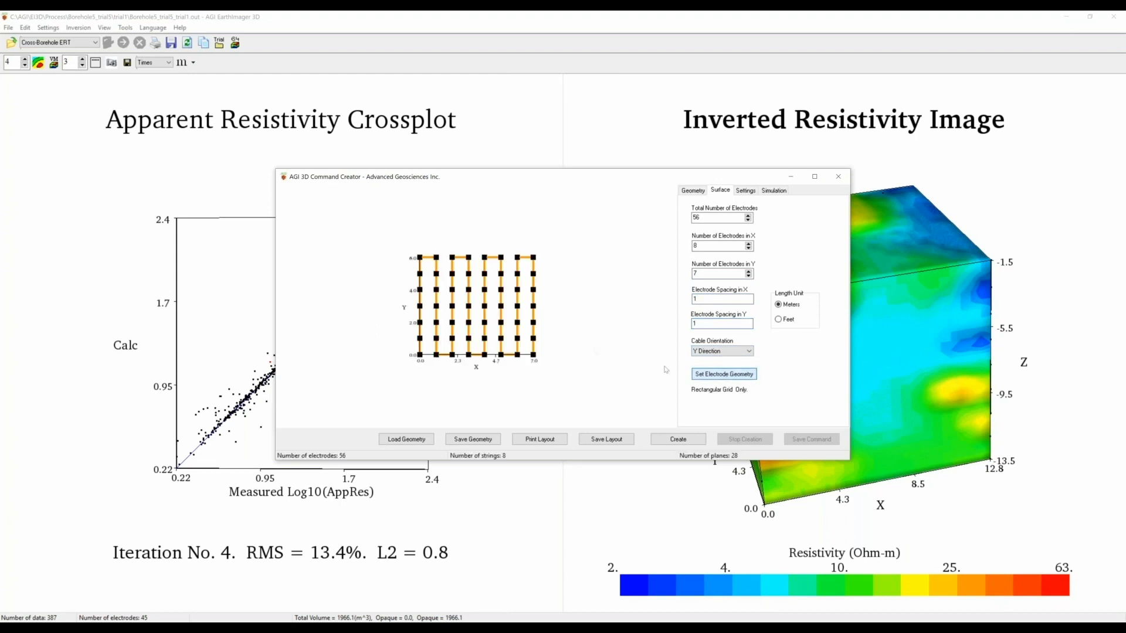
- Lay the cables in the X direction, reapply the geometry, and show the electrode coordinate table
click(813, 177)
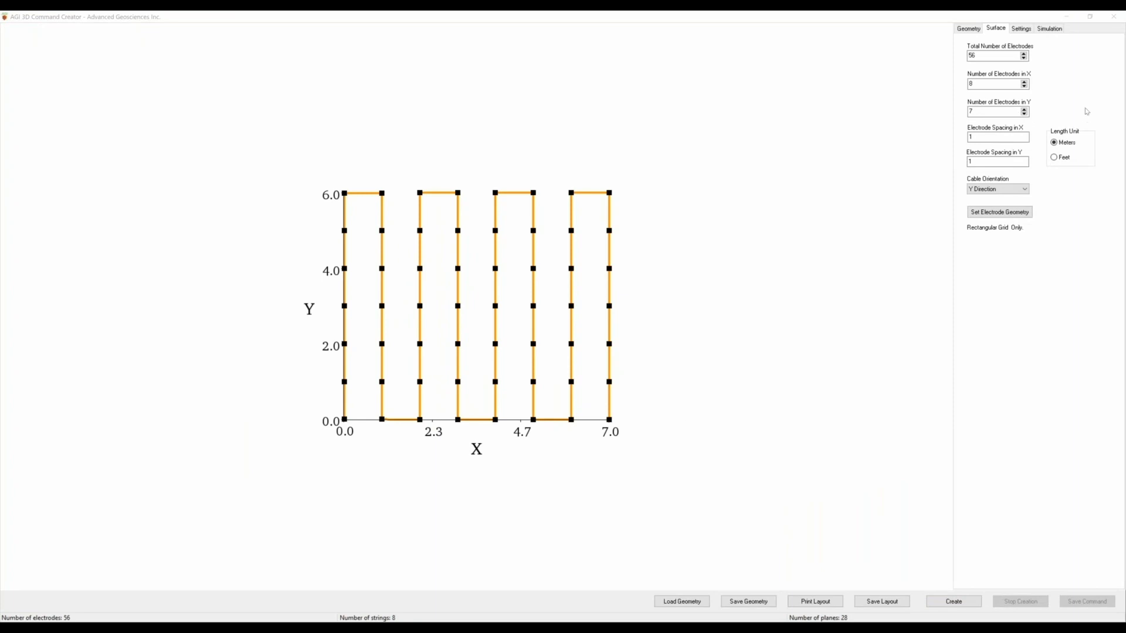
click(1090, 16)
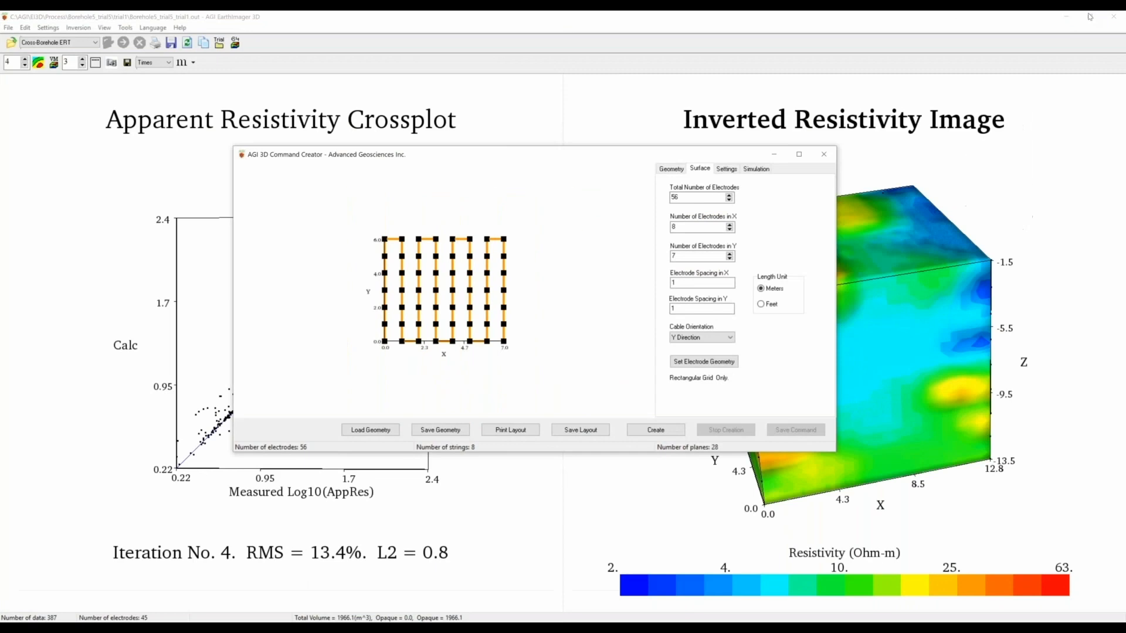
click(718, 351)
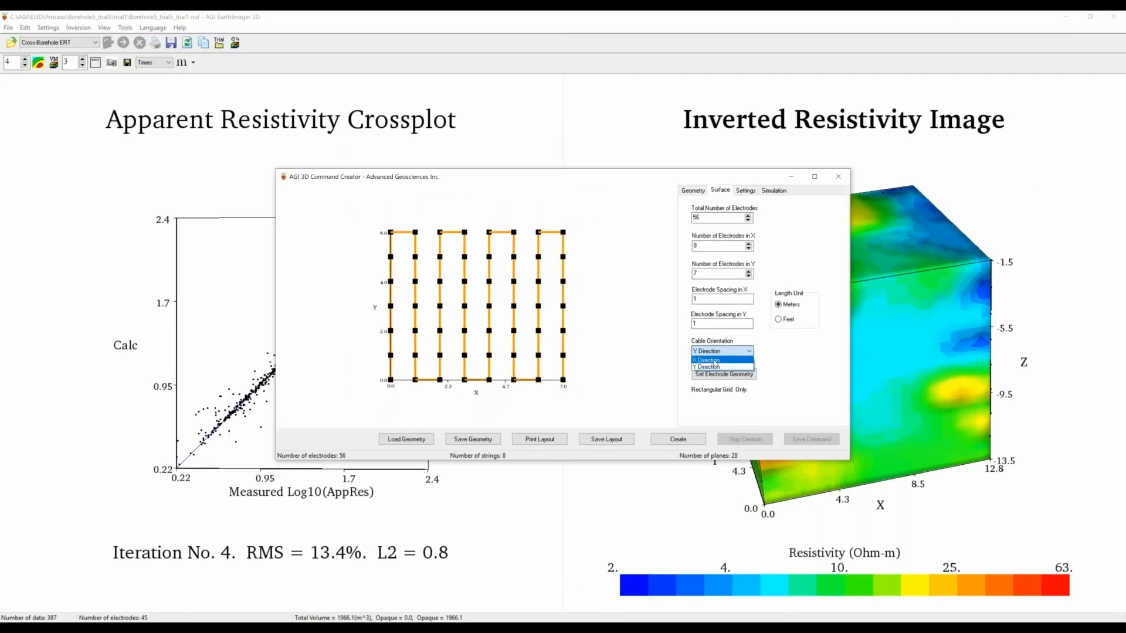
click(715, 360)
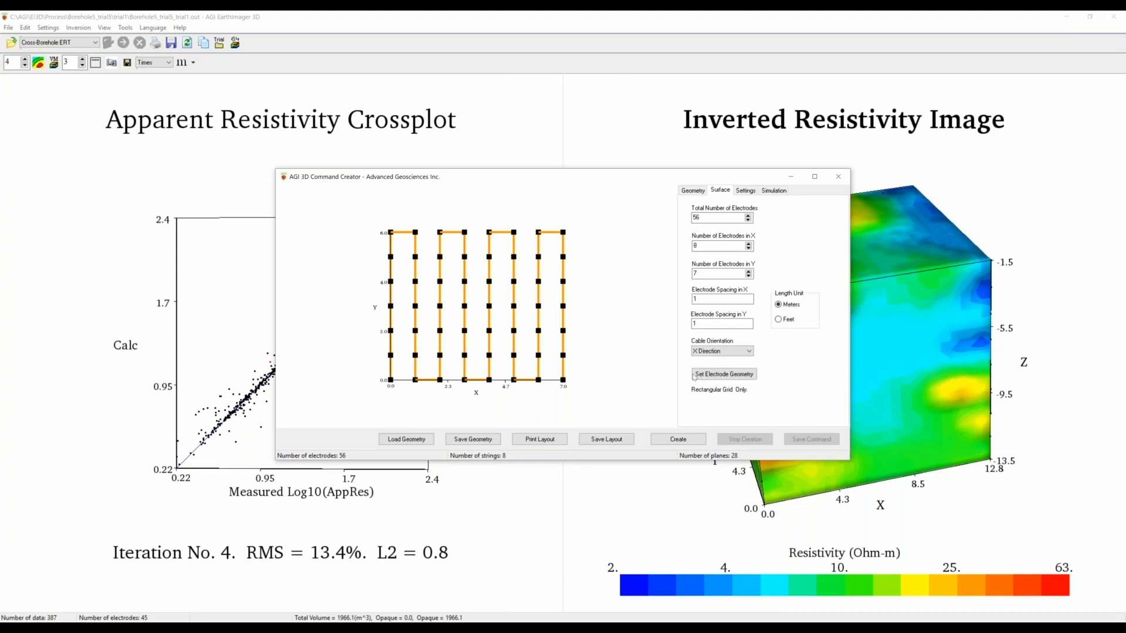
click(694, 374)
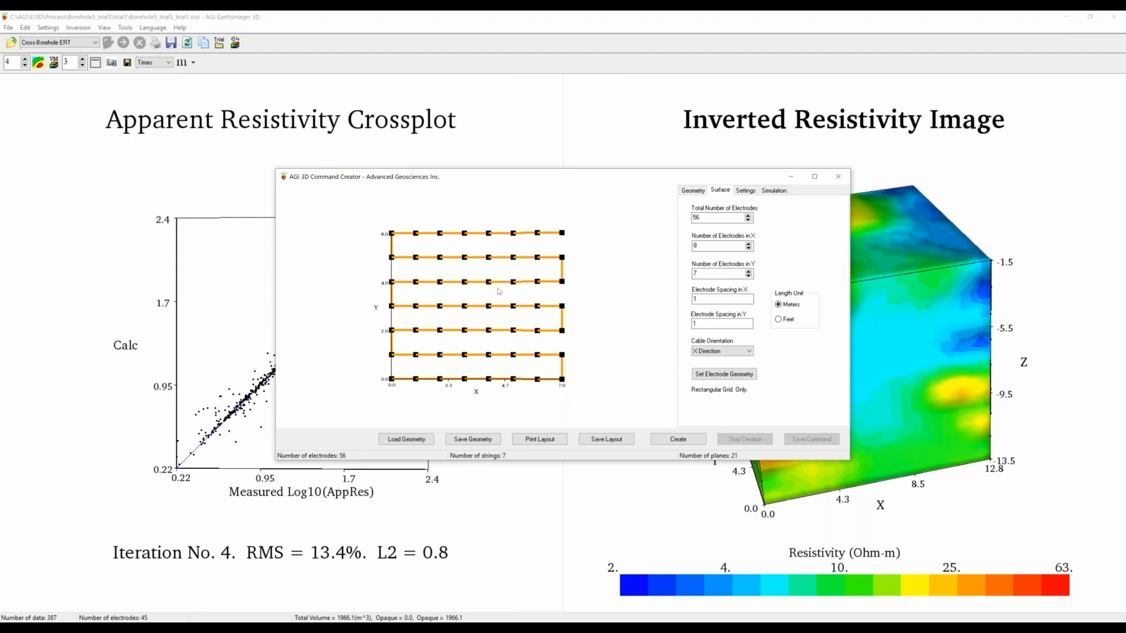
click(695, 191)
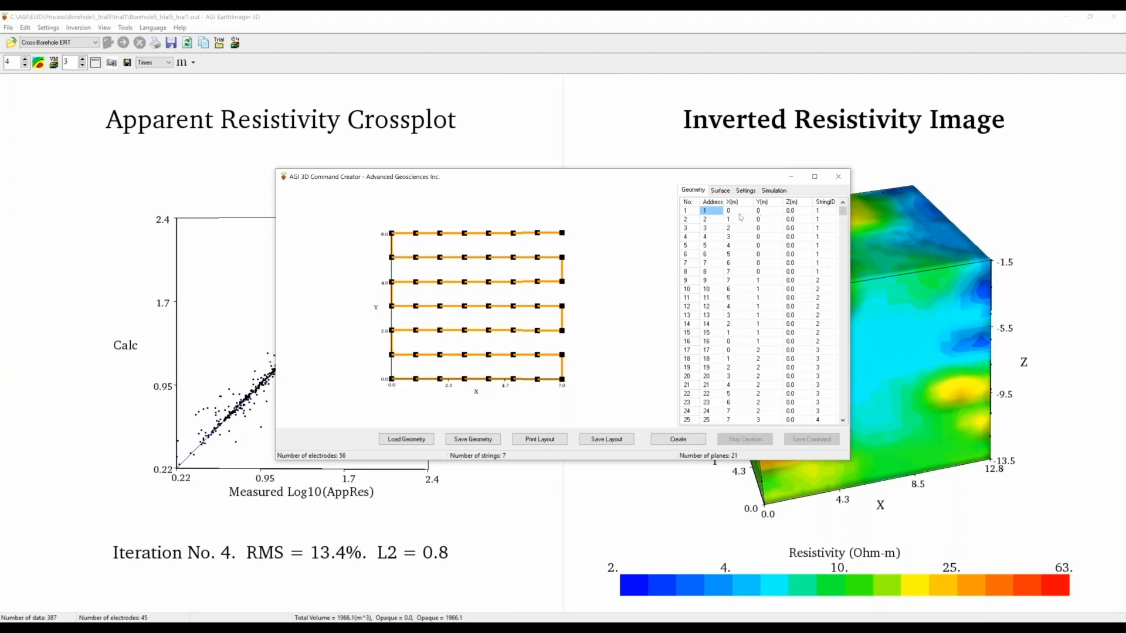
- Change electrode 1's X coordinate to 5, then cancel saving the geometry file
key(Tab)
text(5)
click(765, 212)
click(483, 444)
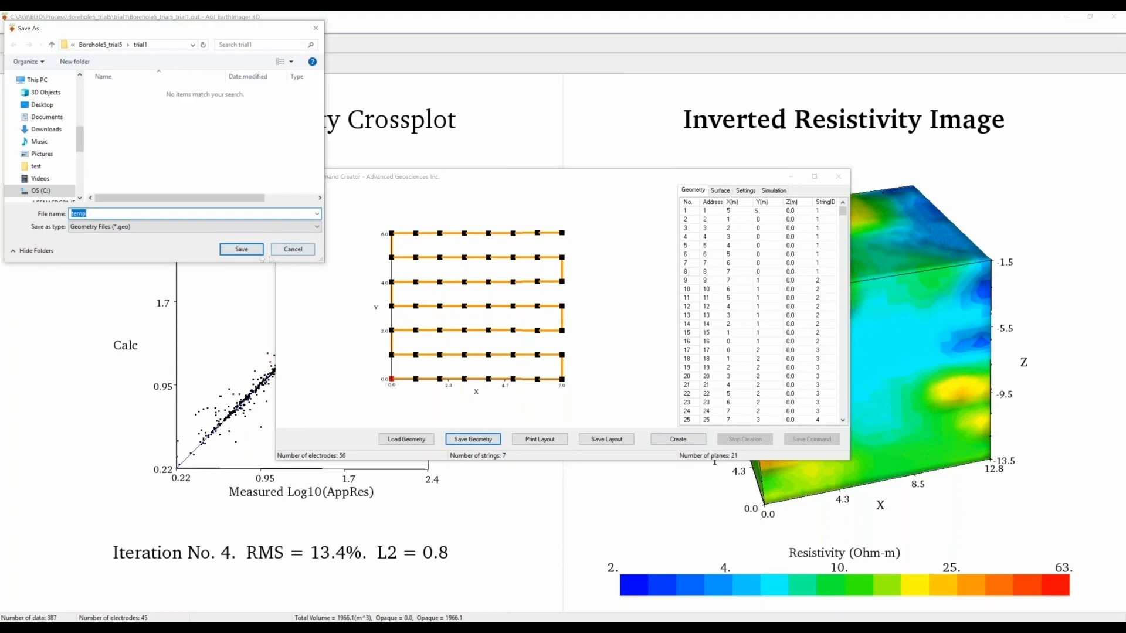
click(294, 253)
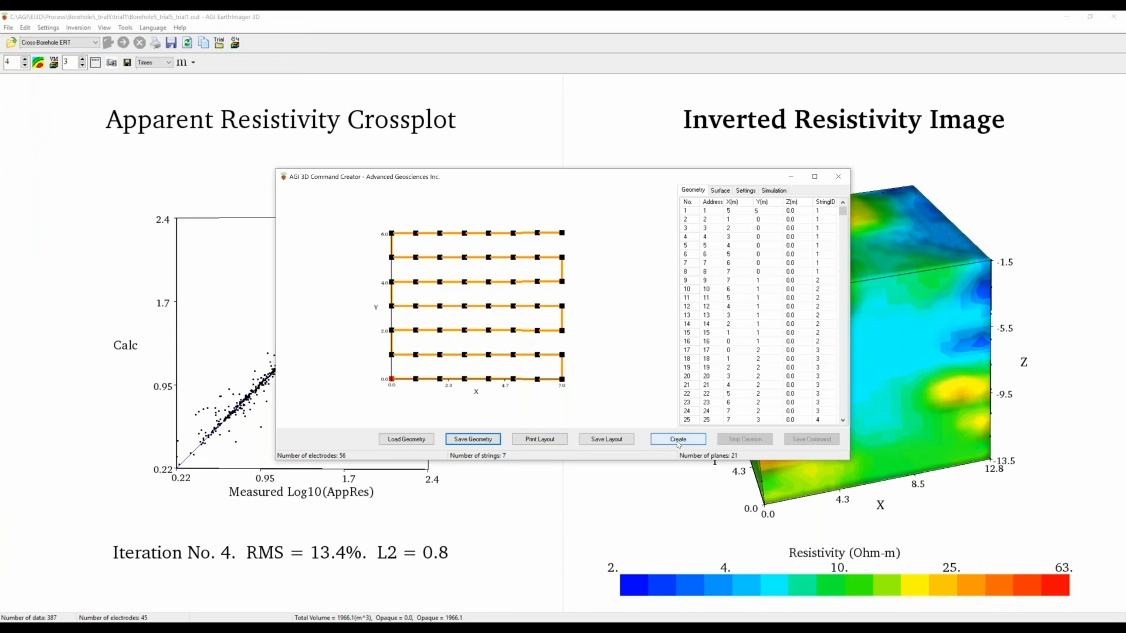
- Reset electrode 1's X and Y coordinates to 0 and return to the Surface tab
click(730, 212)
text(0)
click(759, 212)
text(0)
click(721, 191)
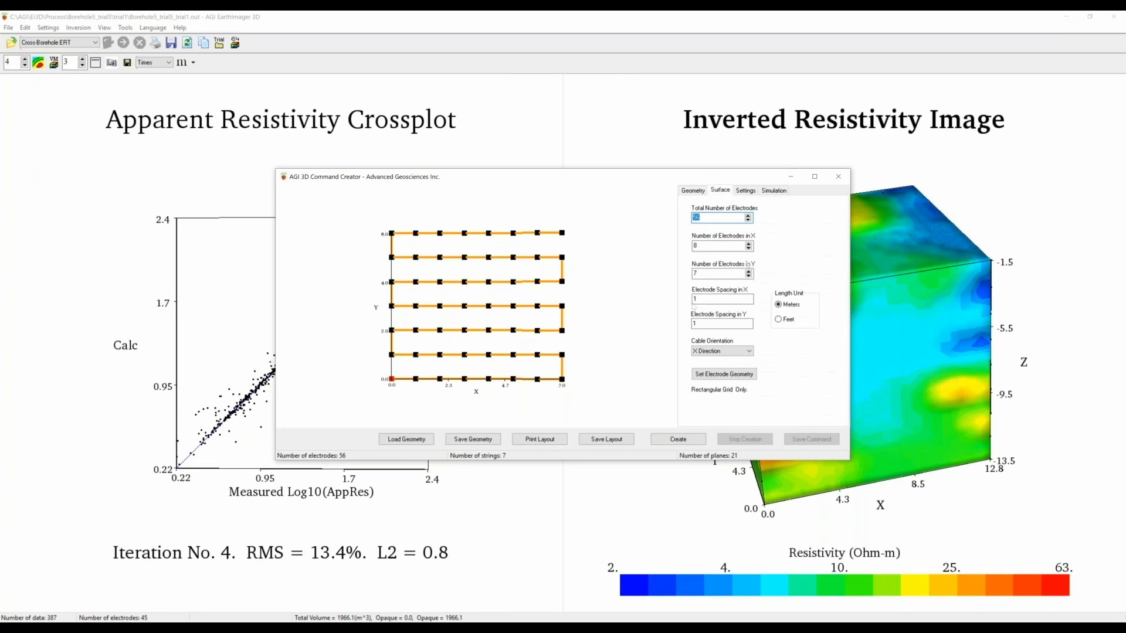
- Create an A-M (Pole-Pole) command set of 1540 data in 217 lines and show the Simulation options
click(746, 192)
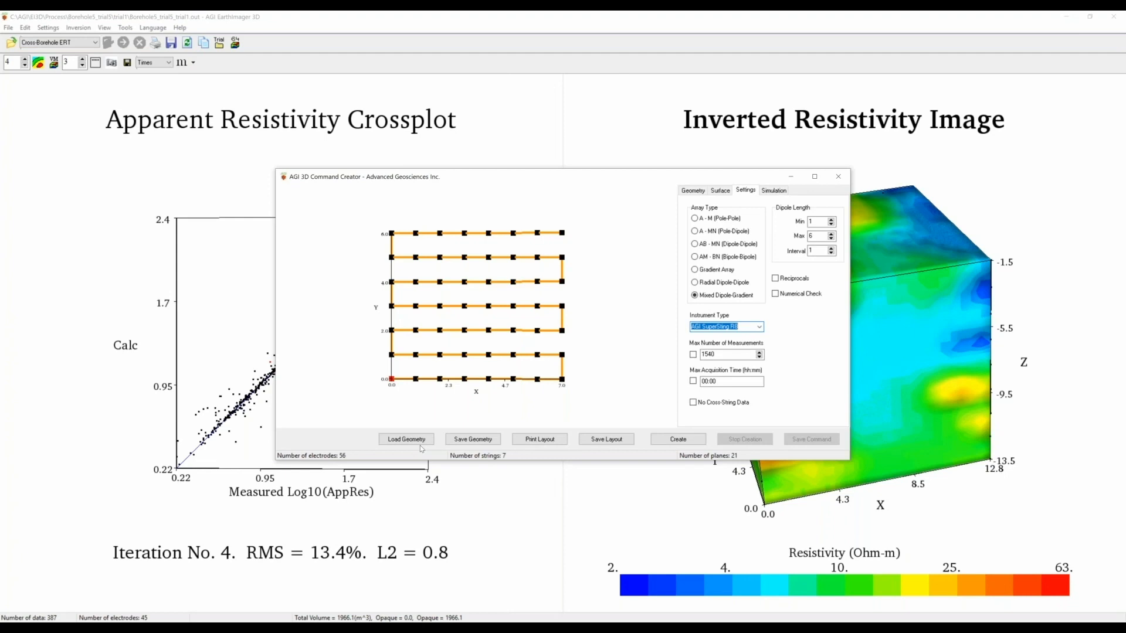
click(694, 219)
click(702, 440)
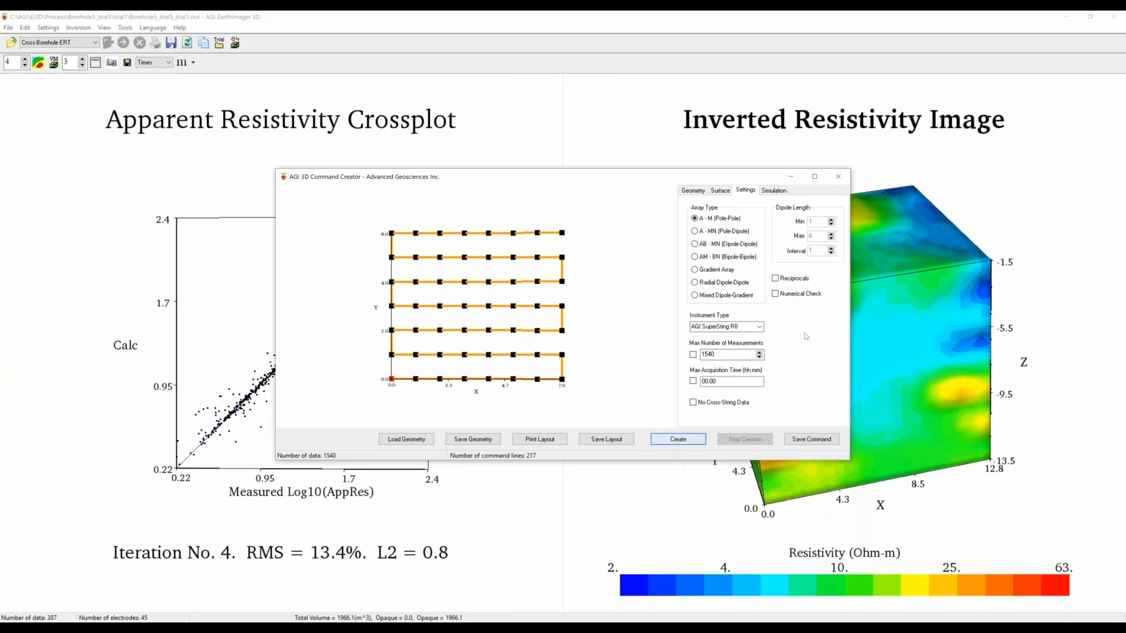
click(774, 190)
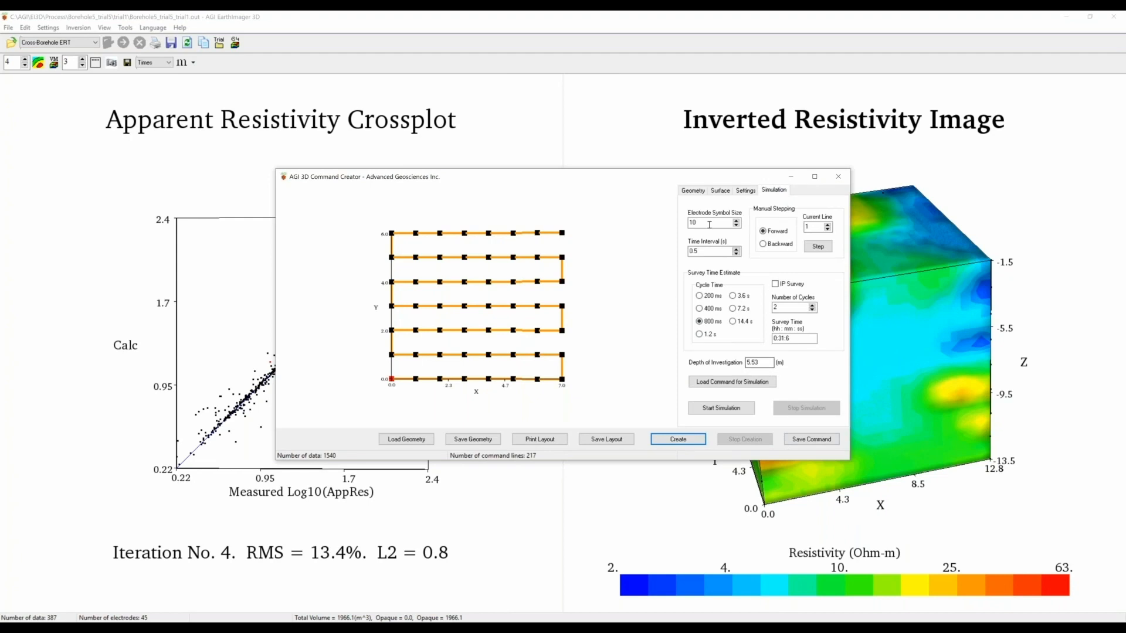
- Save the pole-pole command as temp.cmd in C:\AGI\EarthImager3D\Demo, accepting the permission prompt
click(807, 441)
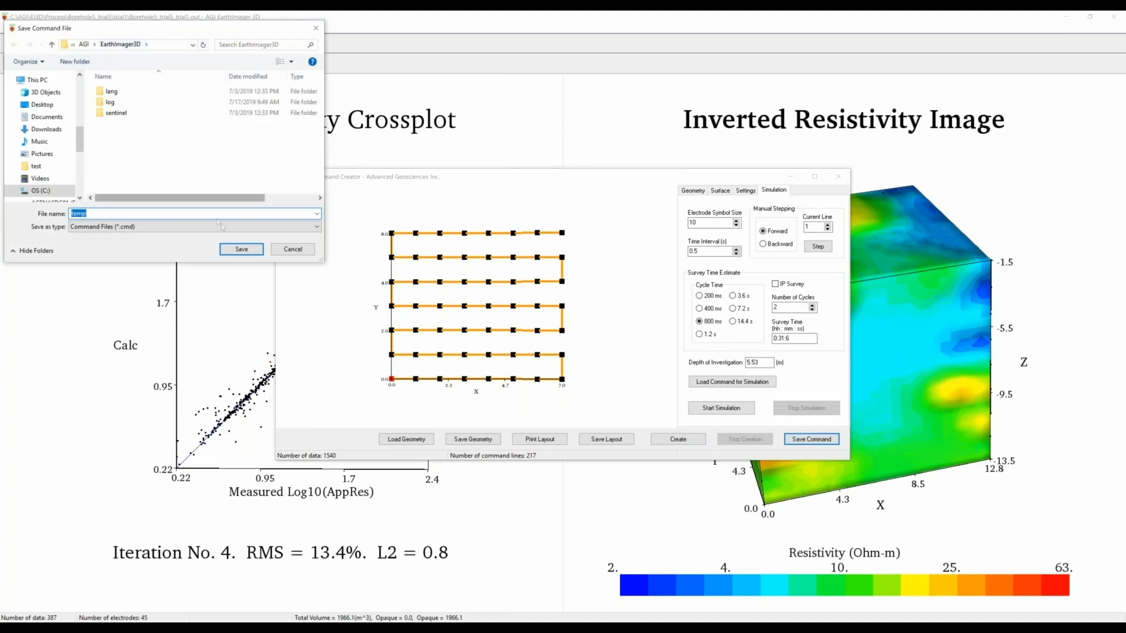
click(242, 250)
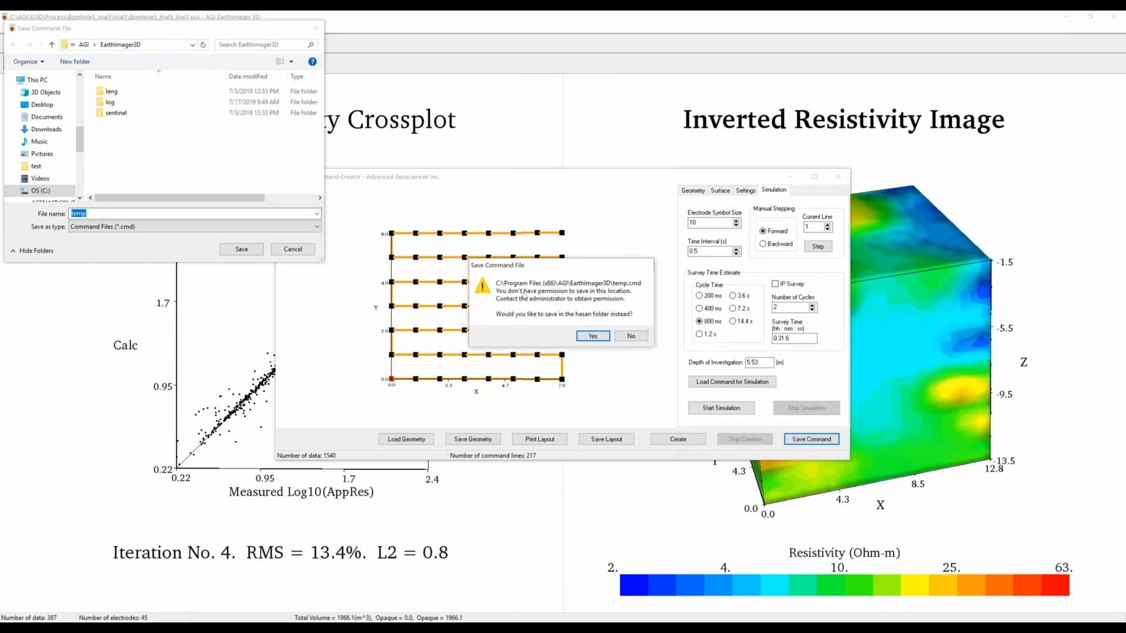
click(603, 334)
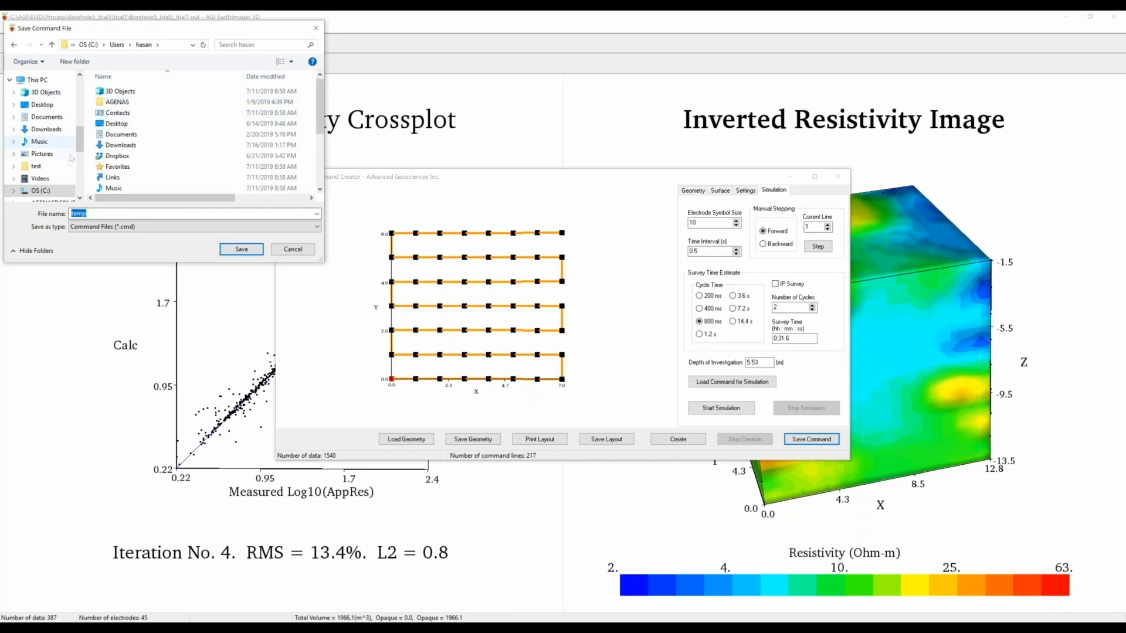
click(50, 192)
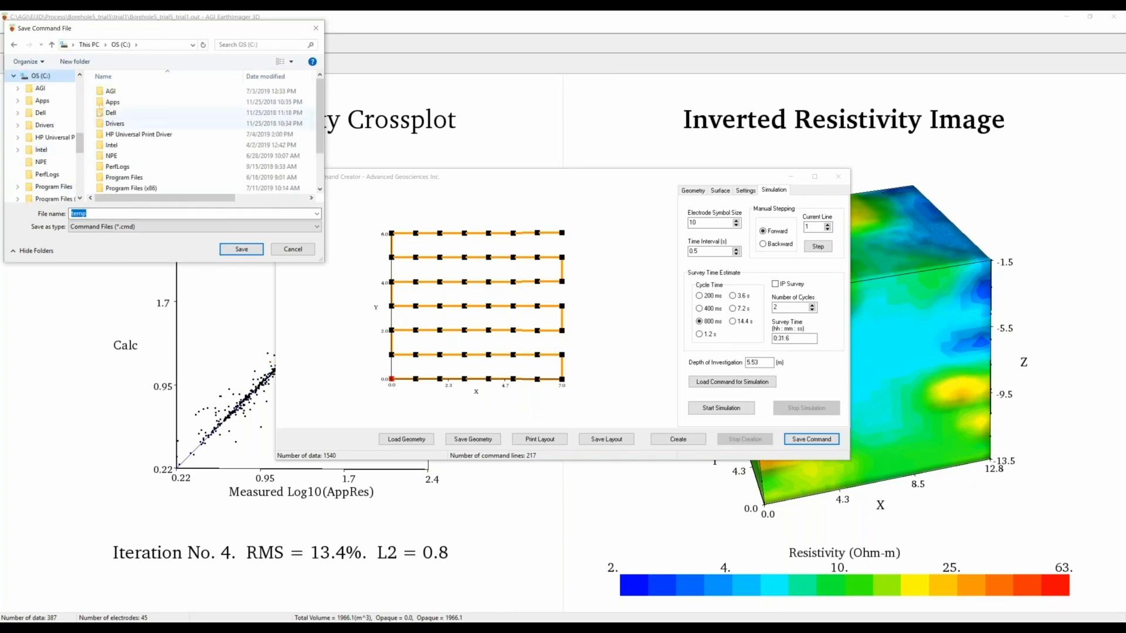
double_click(111, 92)
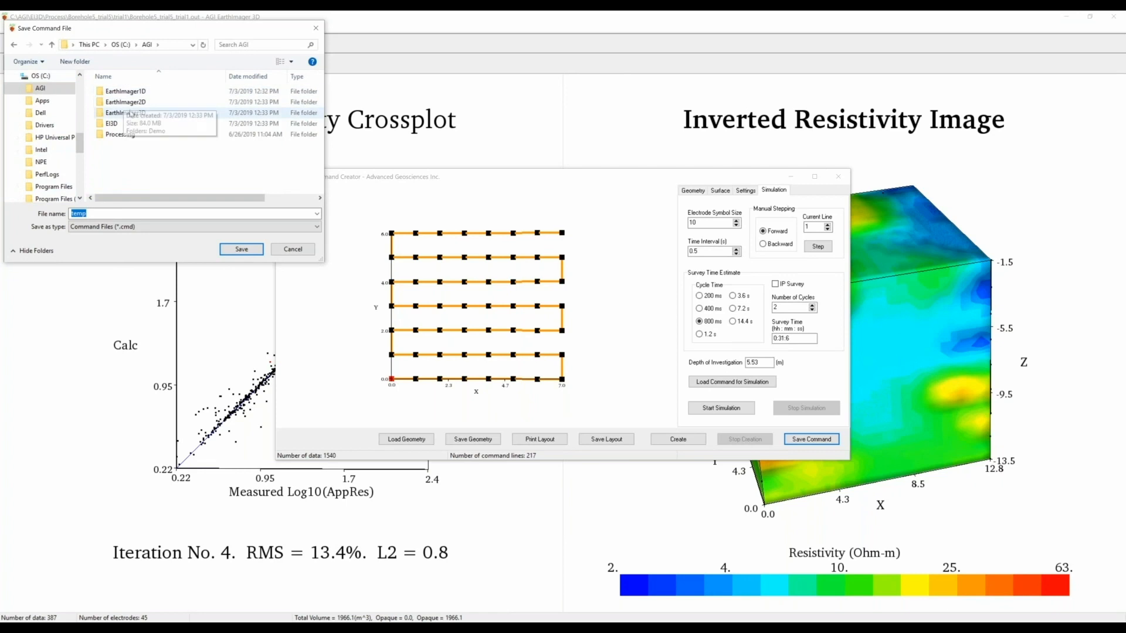
double_click(124, 113)
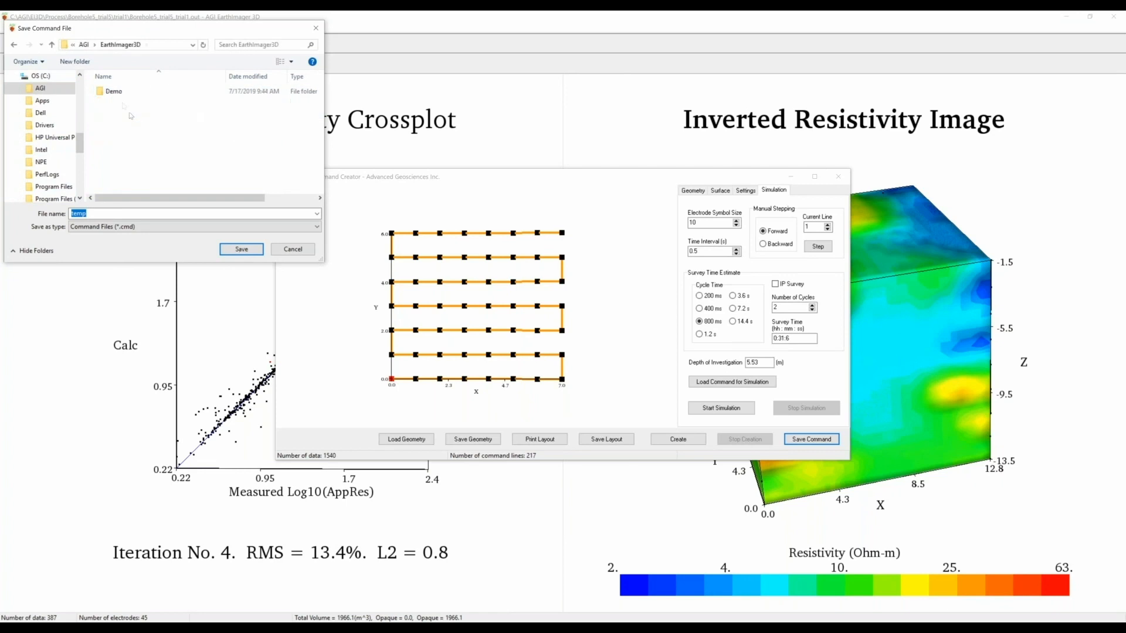
double_click(114, 91)
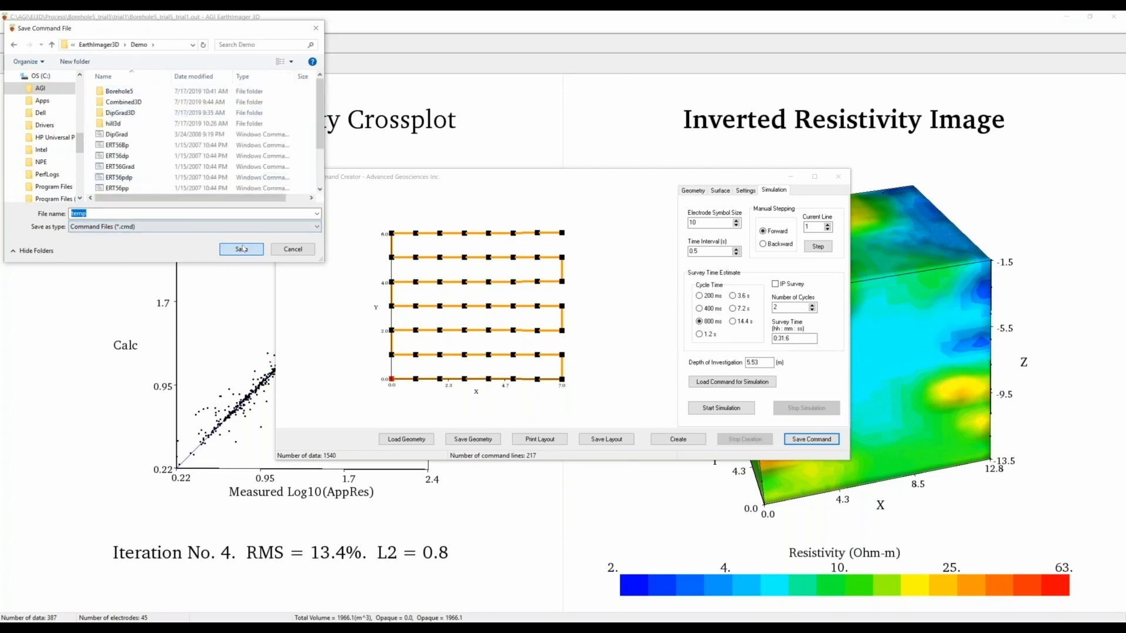
click(242, 249)
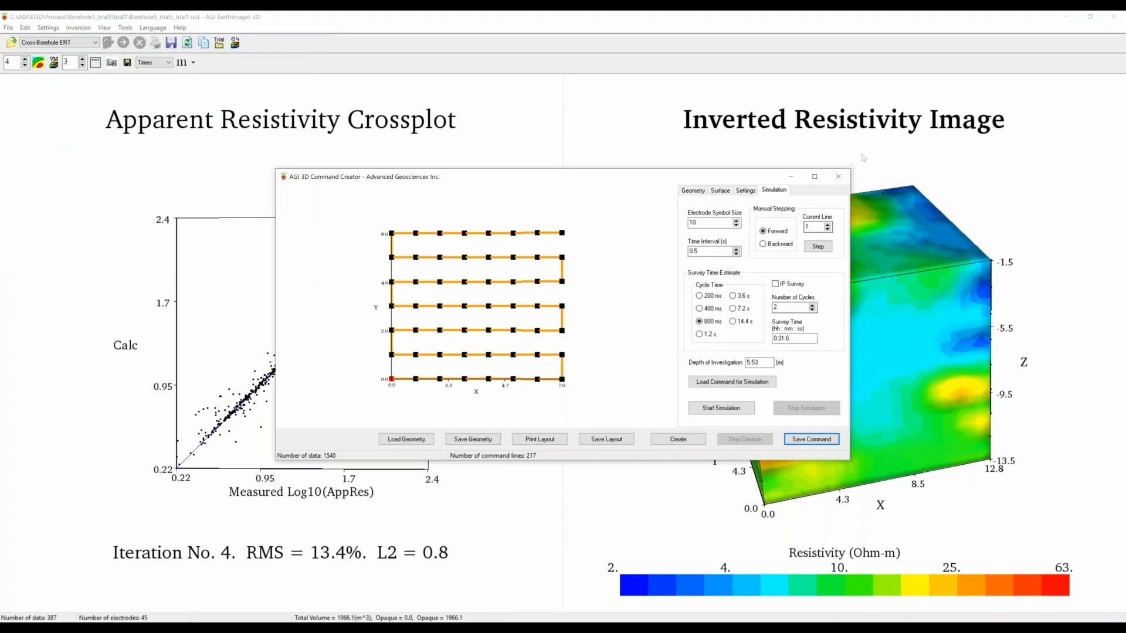
- Close the Command Creator and browse to the Demo folder in the Read Command File dialog
click(838, 176)
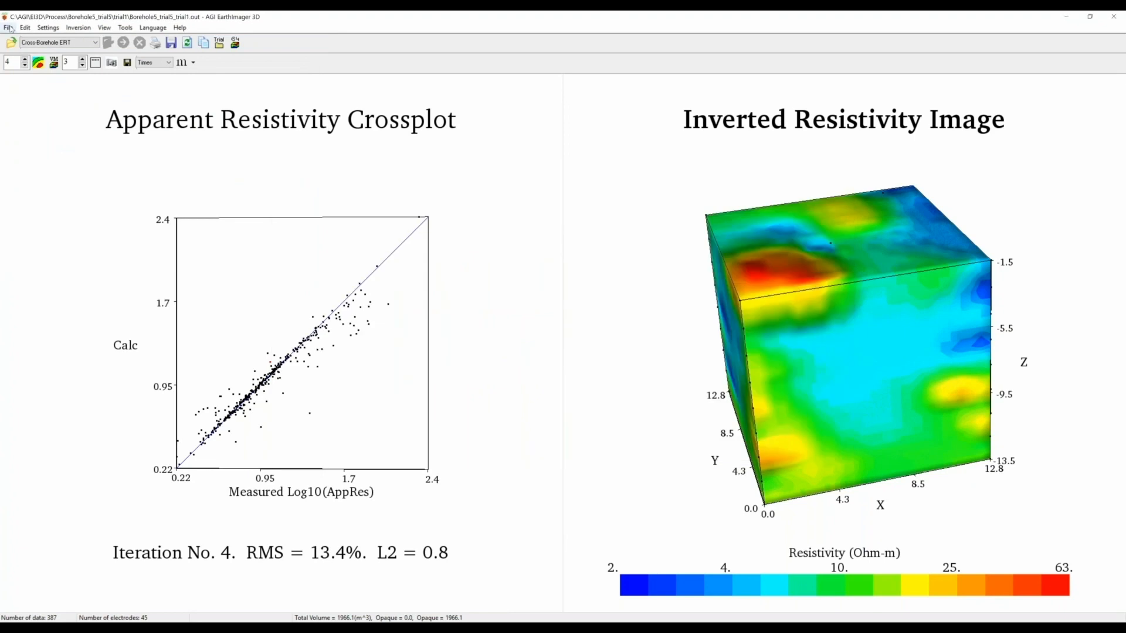
click(9, 28)
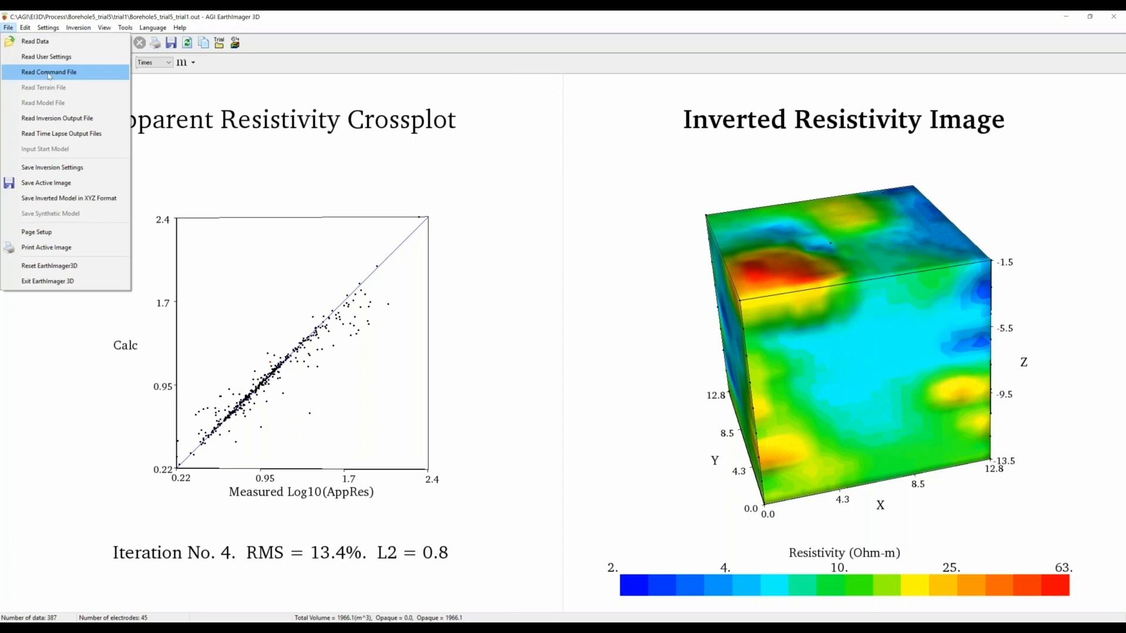
click(50, 73)
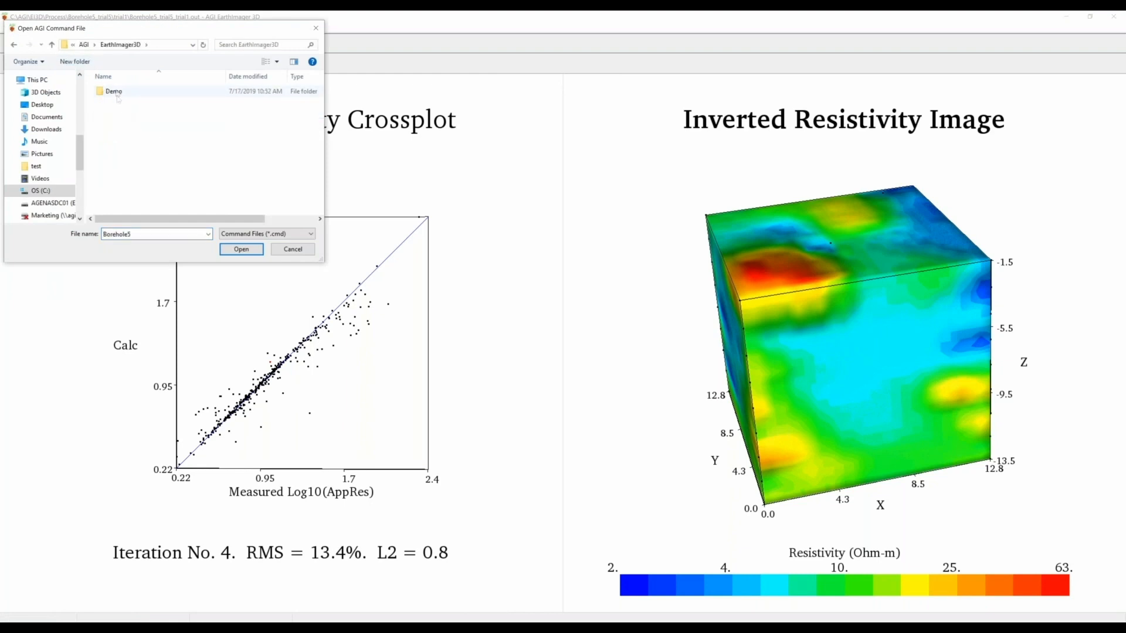
double_click(114, 91)
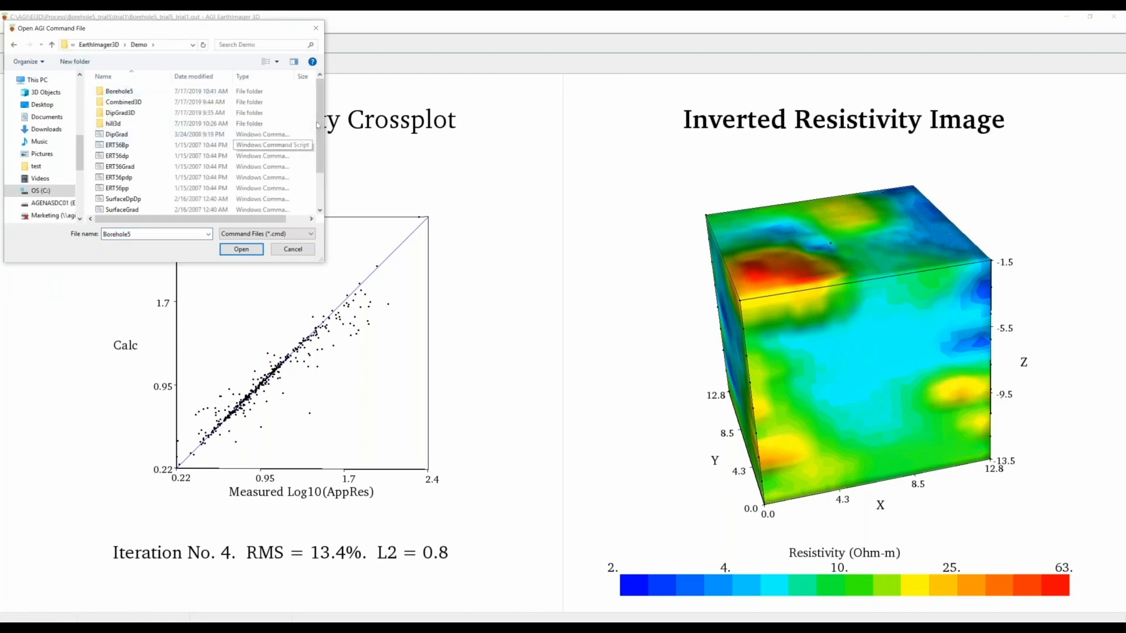
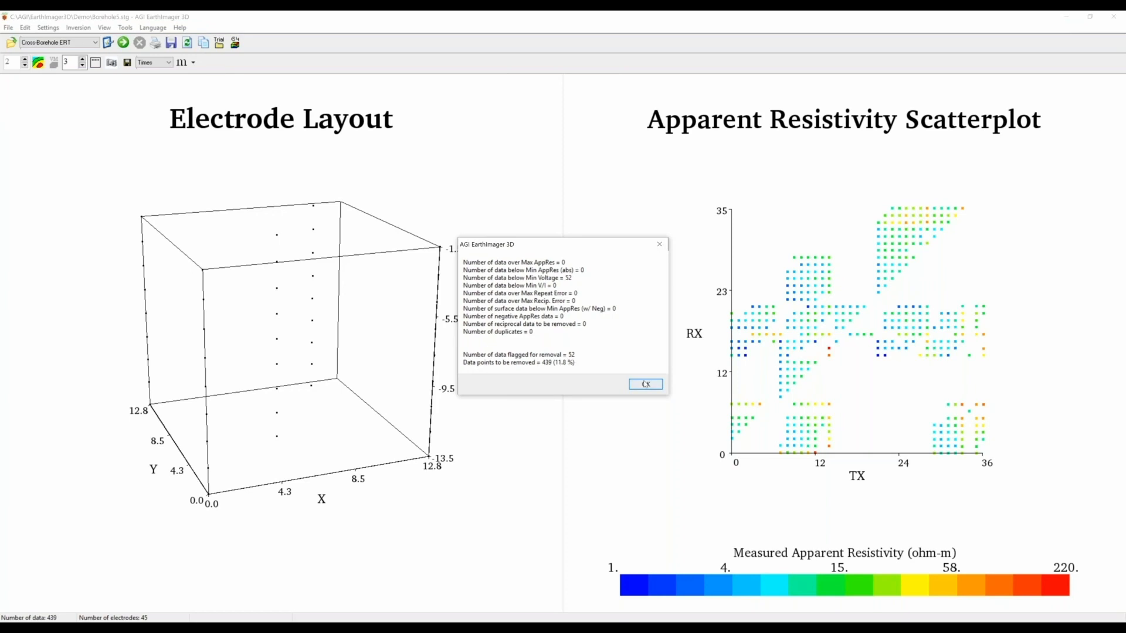
- Close the statistics summary and switch to the Surface default settings
click(645, 385)
click(64, 43)
click(66, 59)
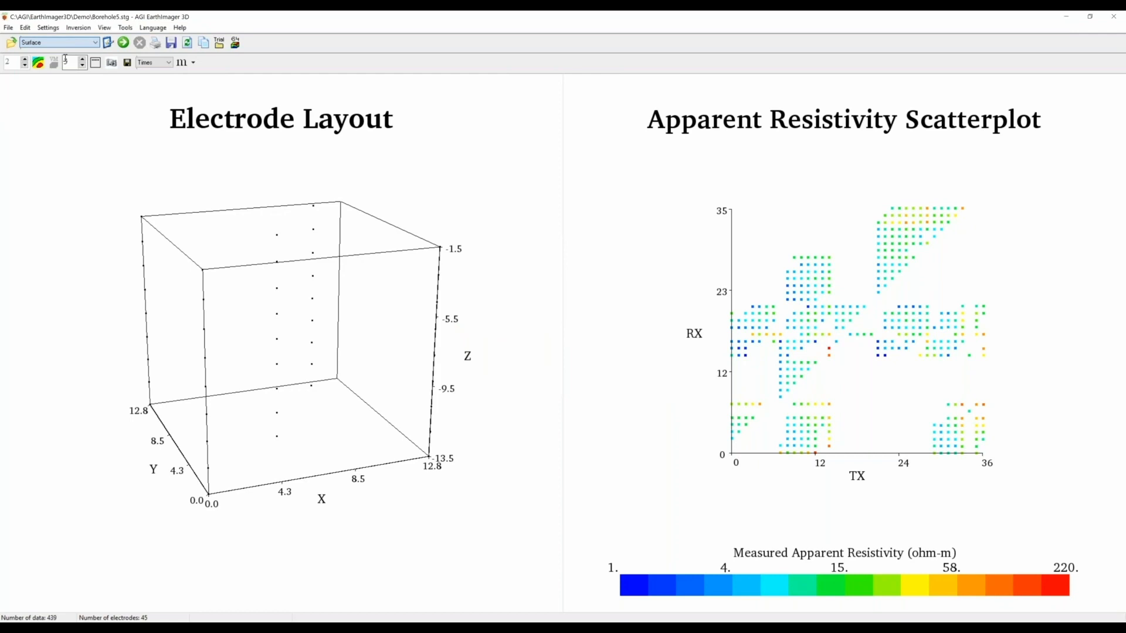
- Reload Borehole5.stg and view its data-editing statistics: 106 data (24.1%) flagged for removal
click(11, 43)
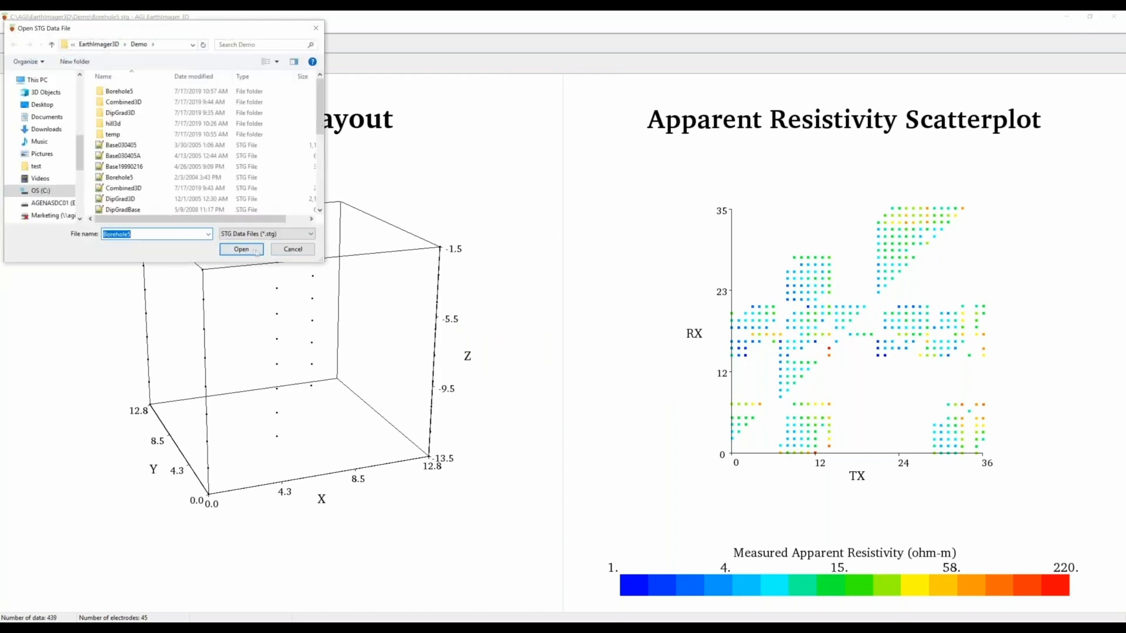
click(253, 250)
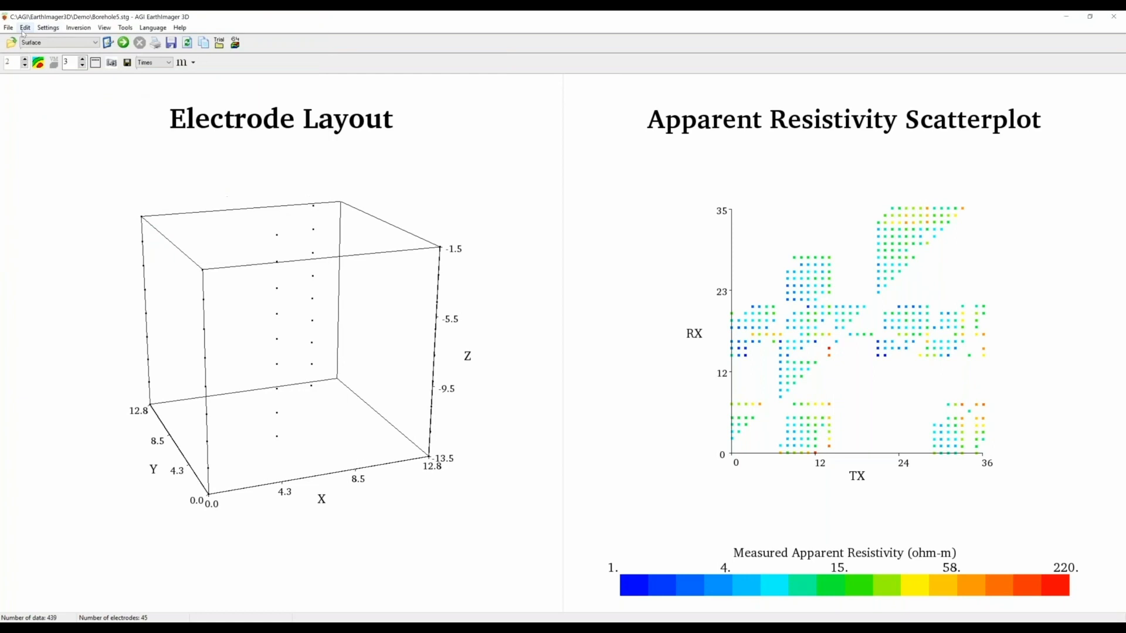
click(25, 28)
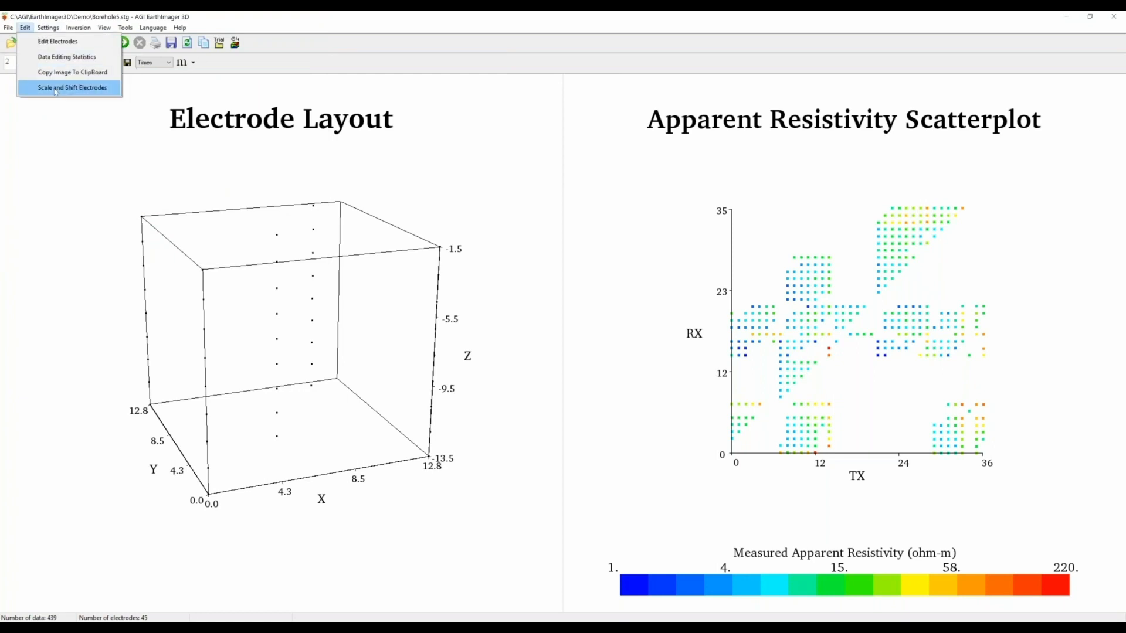
click(60, 57)
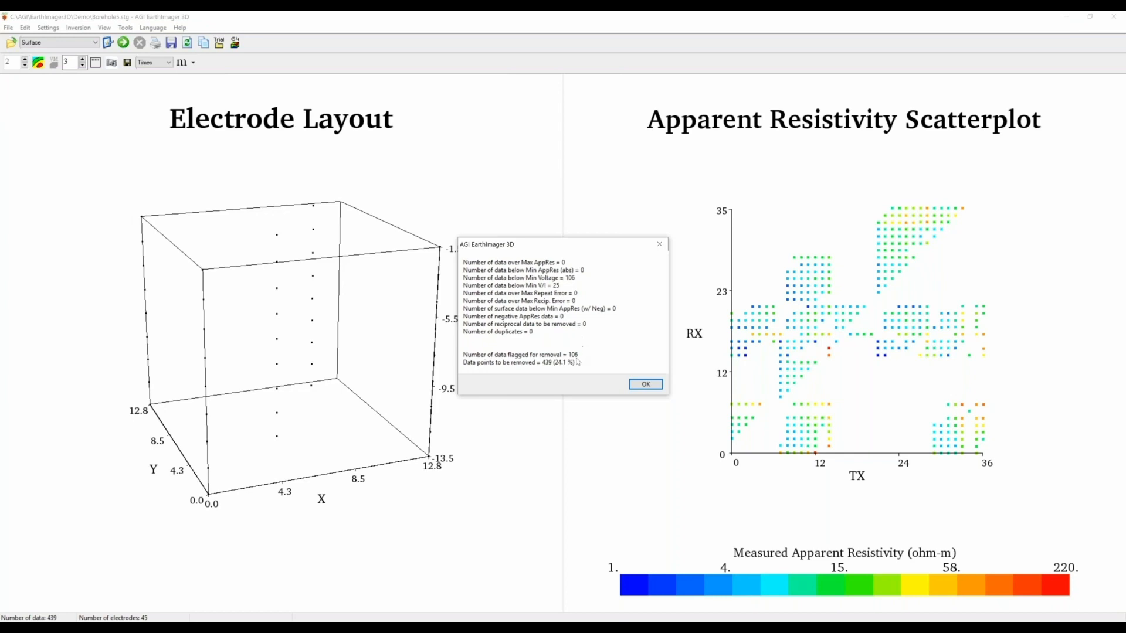
- Switch to Cross-Borehole ERT defaults, reload Borehole5.stg, and view statistics flagging 52 data (11.8%)
click(645, 385)
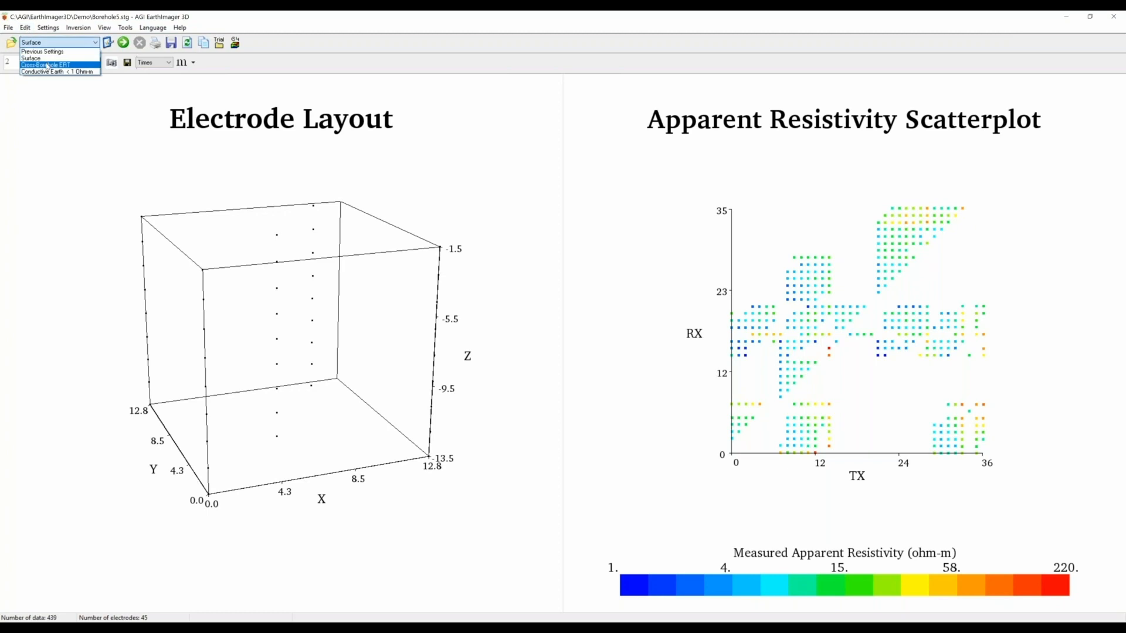
click(47, 66)
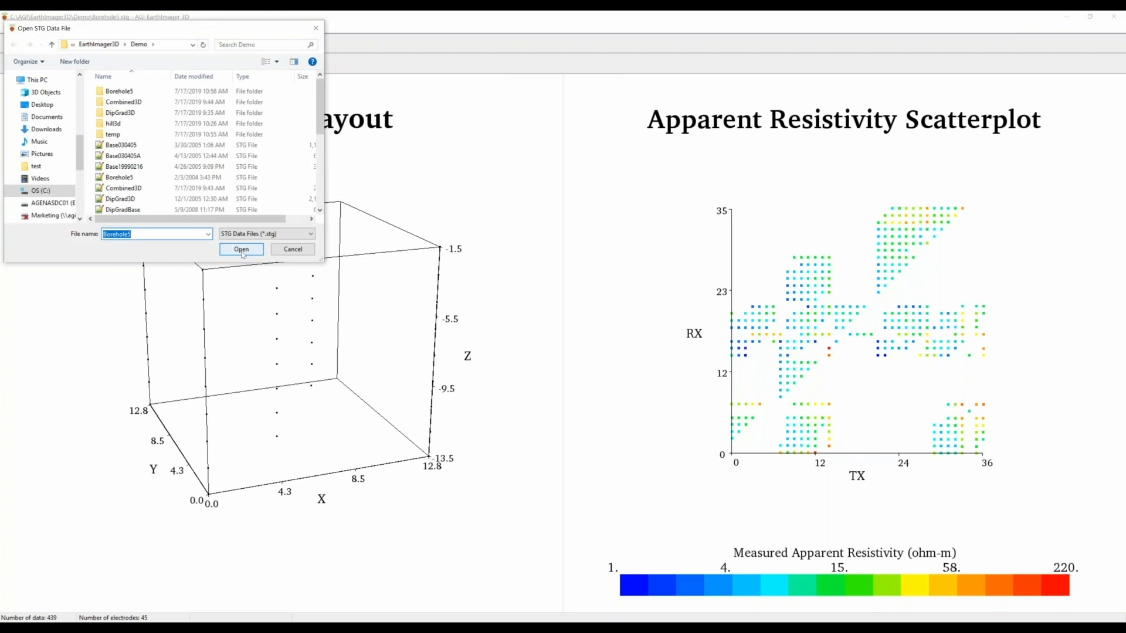
click(242, 254)
click(25, 28)
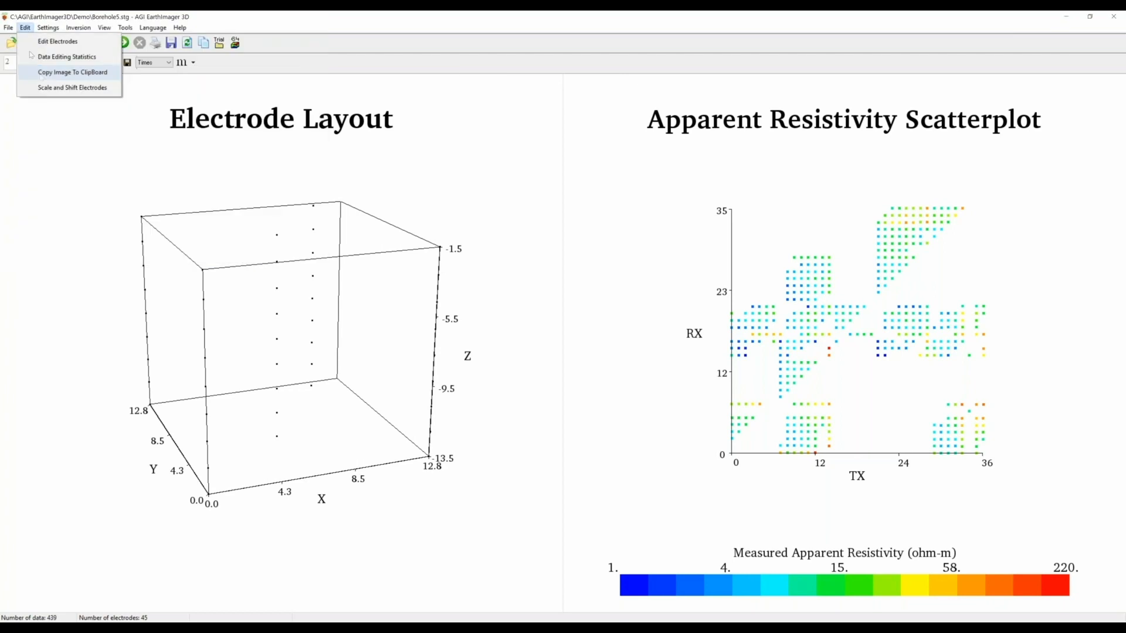
click(53, 61)
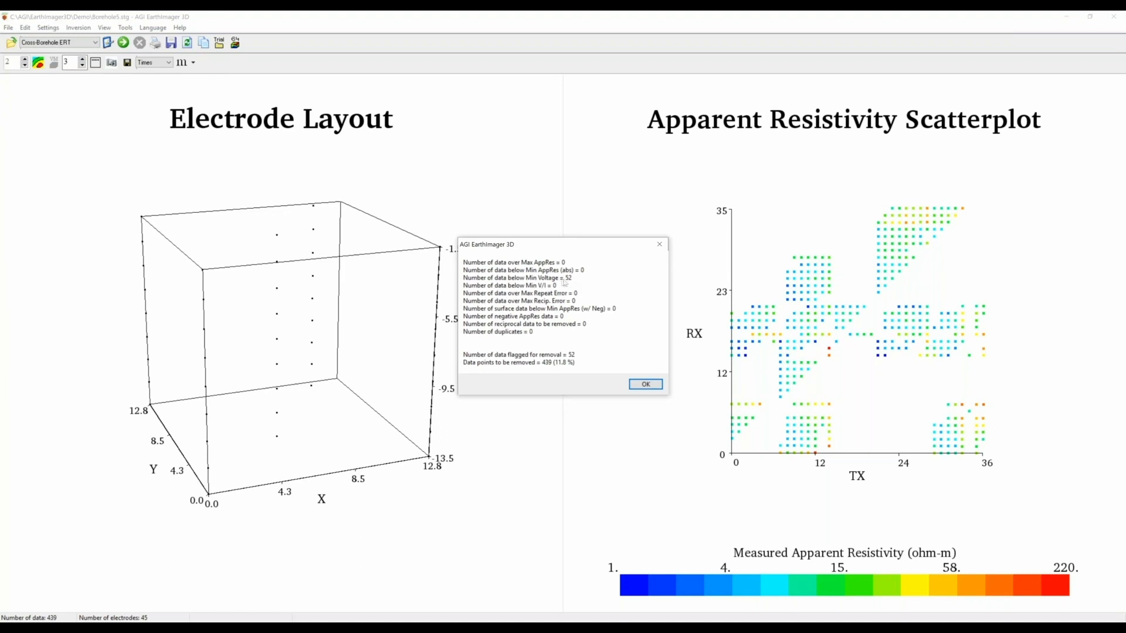
- In the Edit Electrodes editor, mark electrode 2, apply Remove, and close the editor
click(646, 384)
click(25, 27)
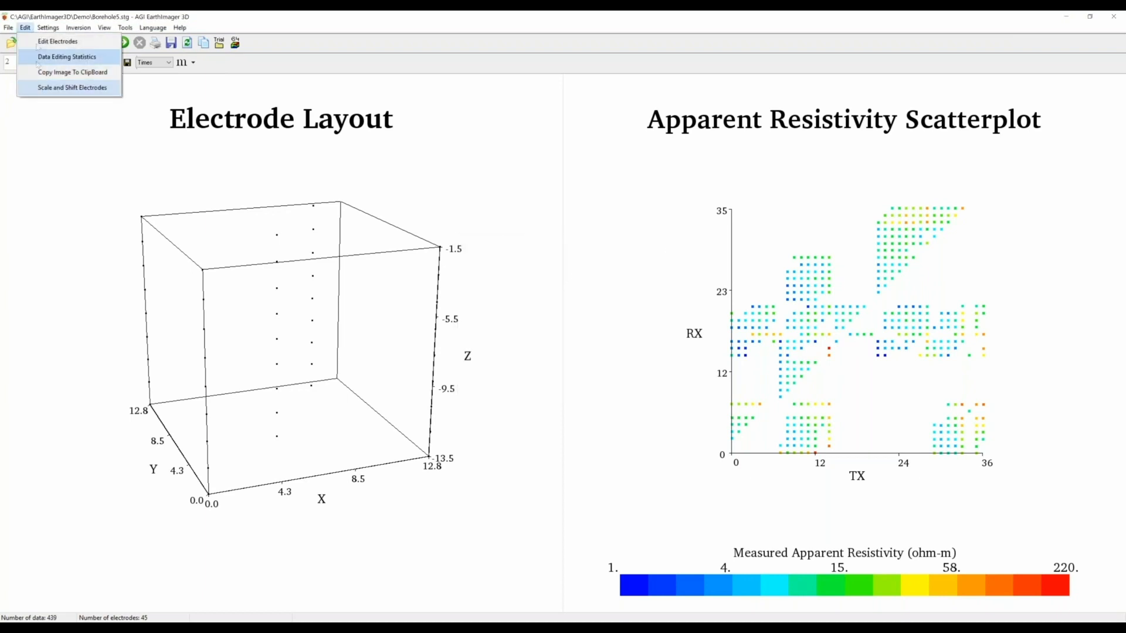
click(42, 42)
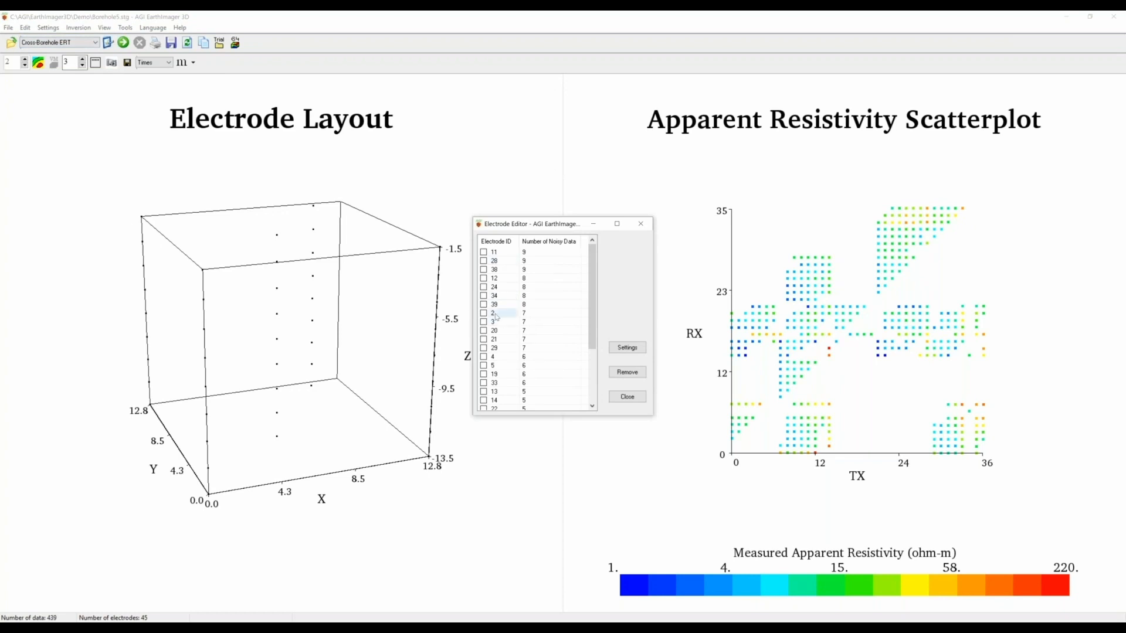
click(484, 313)
click(624, 374)
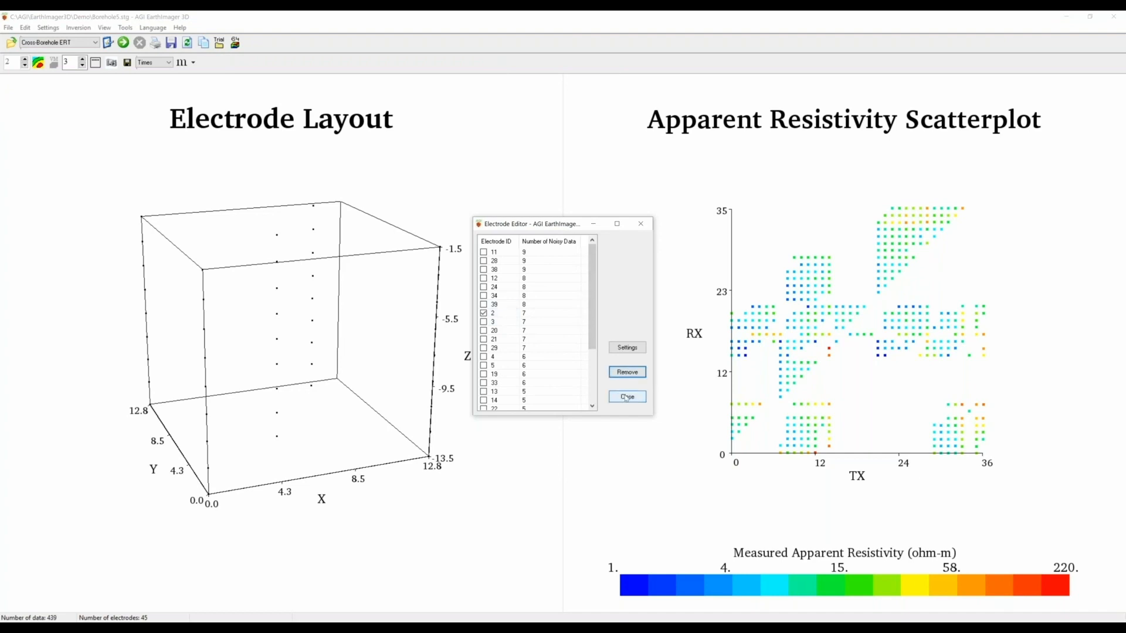
click(627, 397)
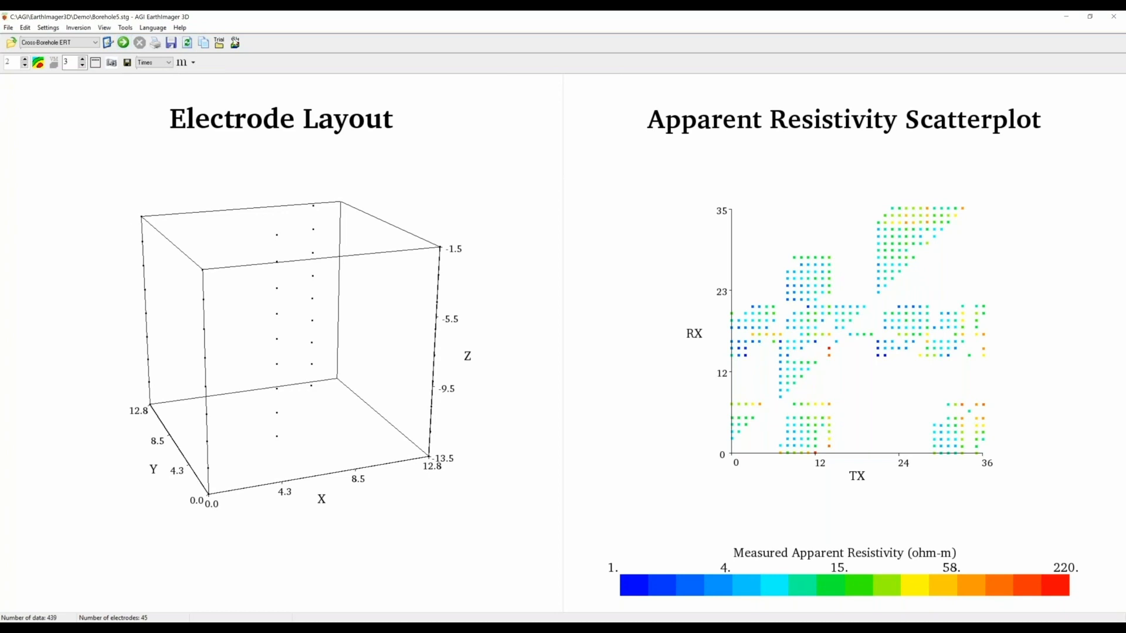
click(236, 43)
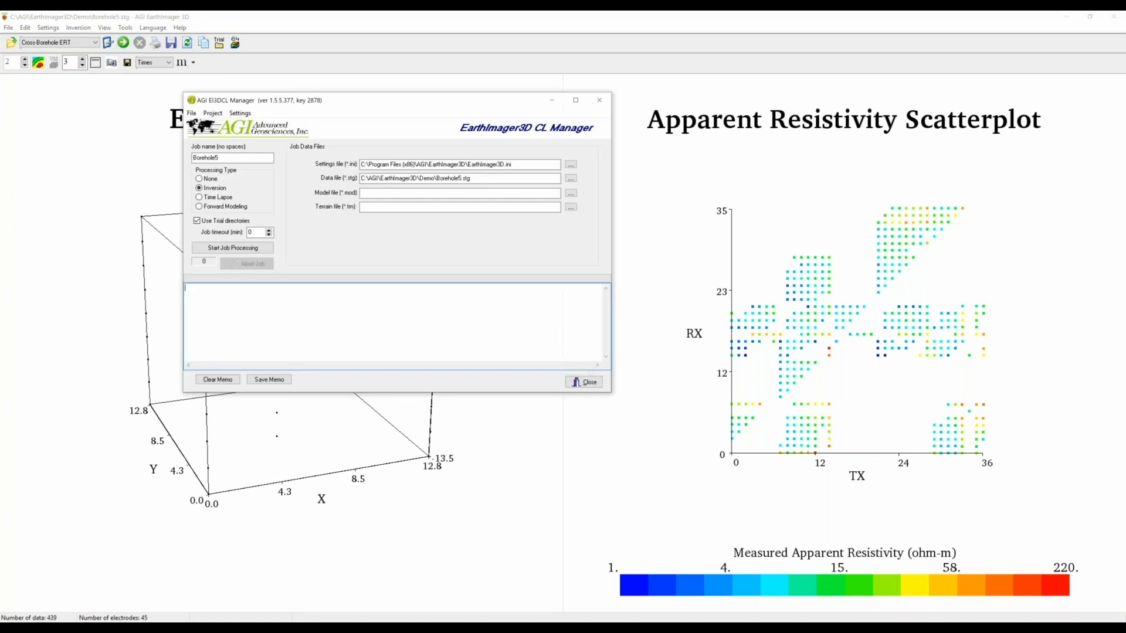
click(594, 383)
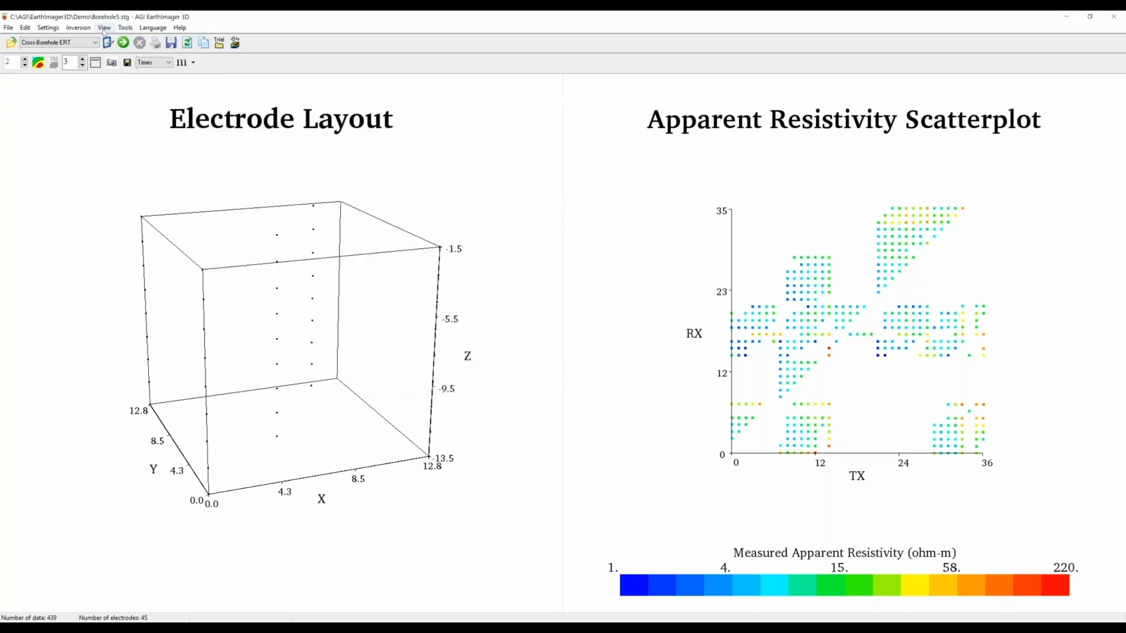
click(104, 28)
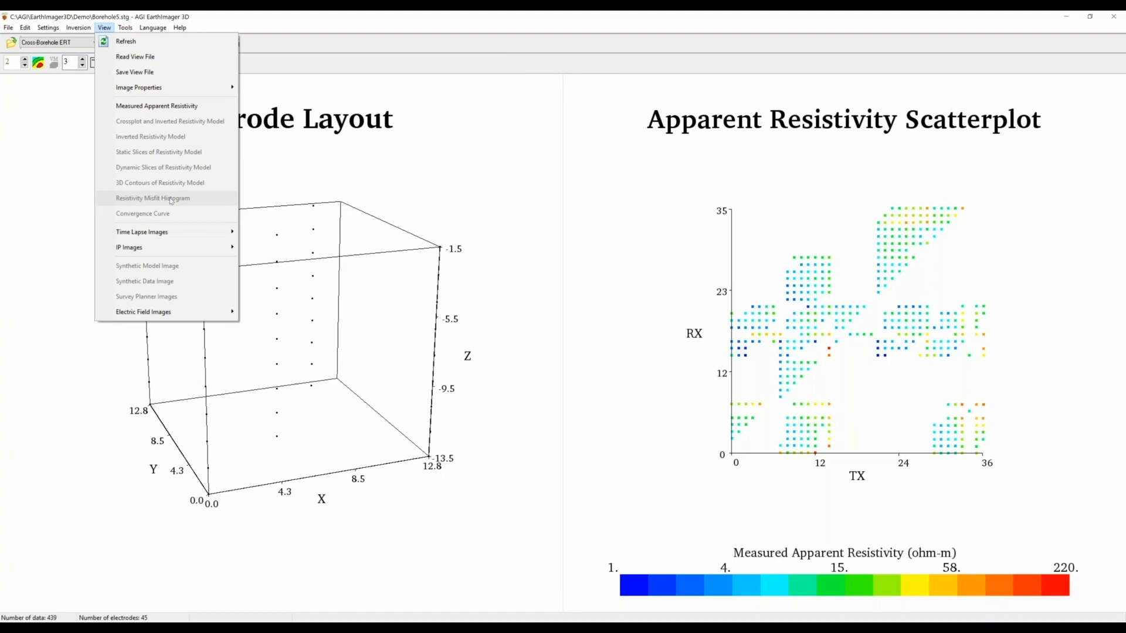
click(12, 27)
click(50, 241)
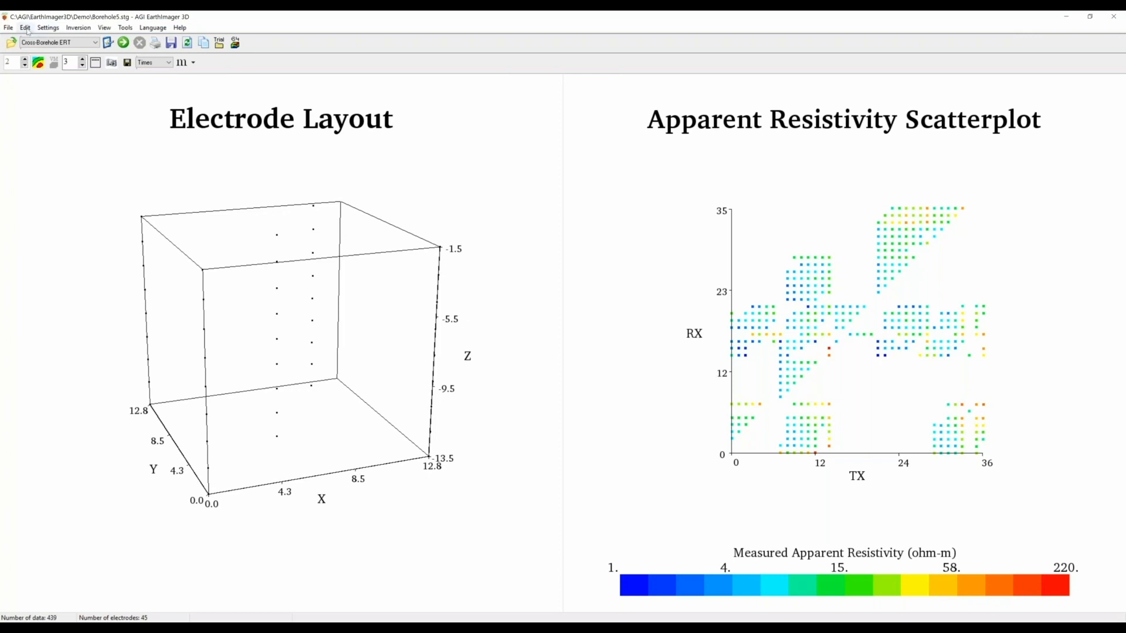
click(109, 45)
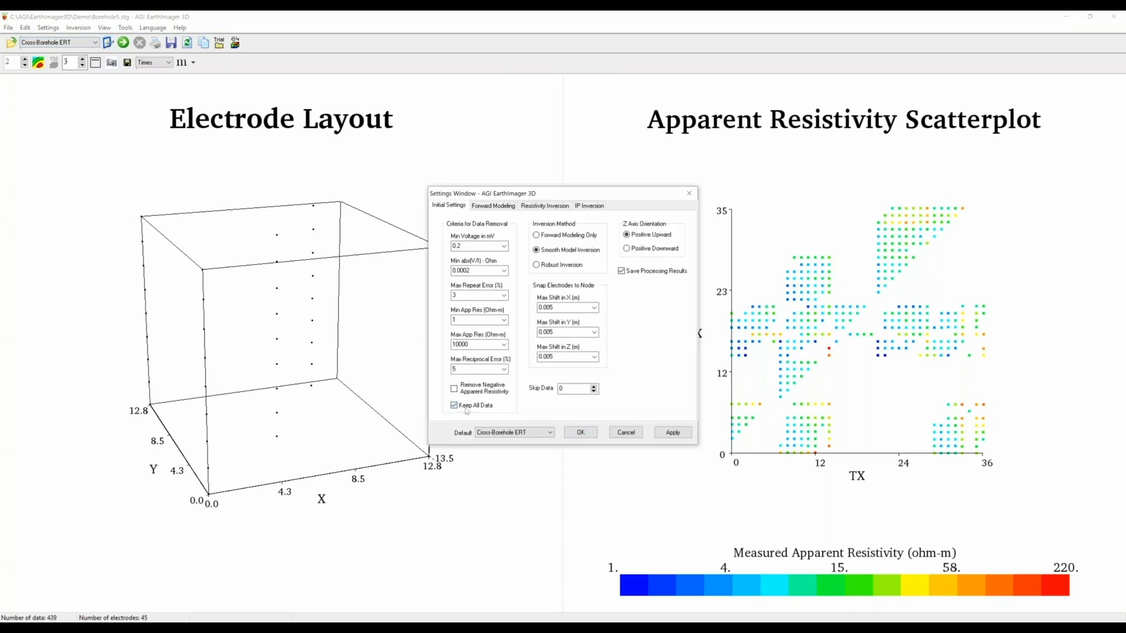
click(580, 433)
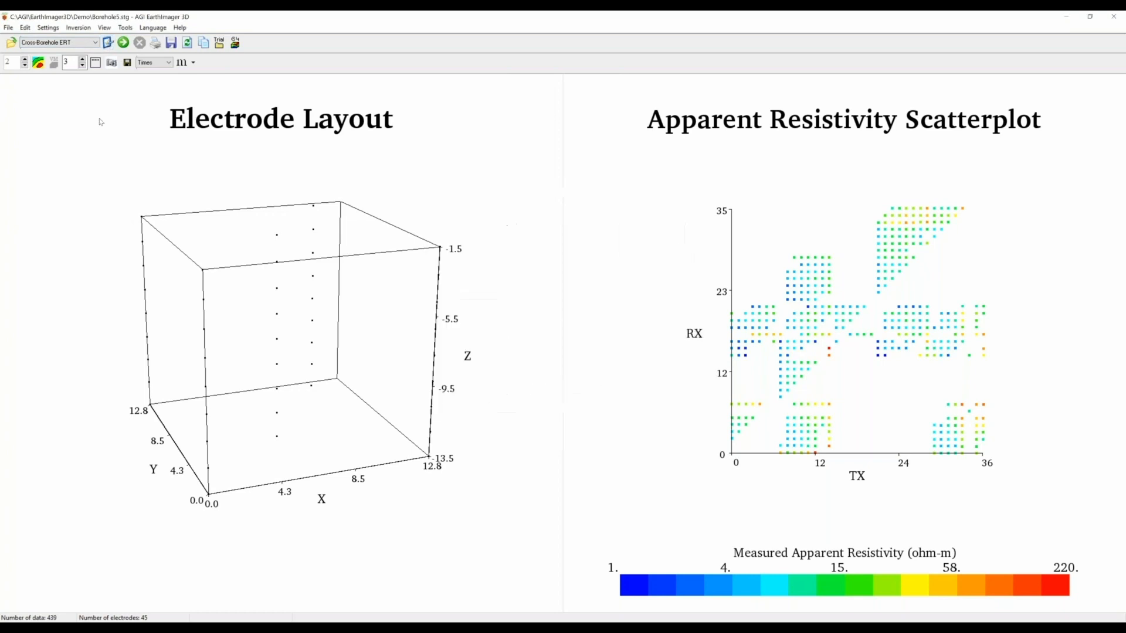